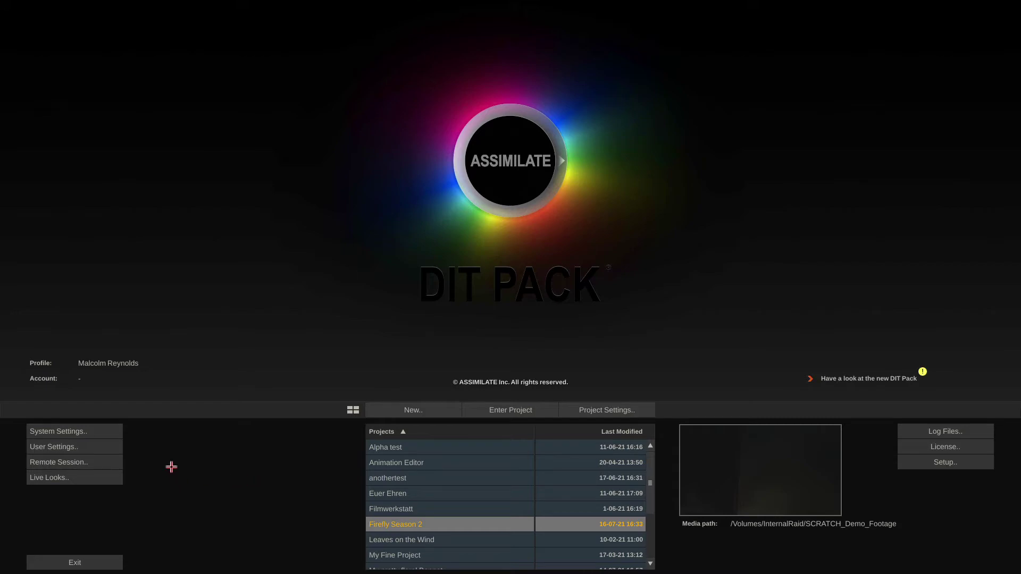
# Confirm the Global Watch Folder is Active in System Settings, then quit SCRATCH
pyautogui.click(90, 431)
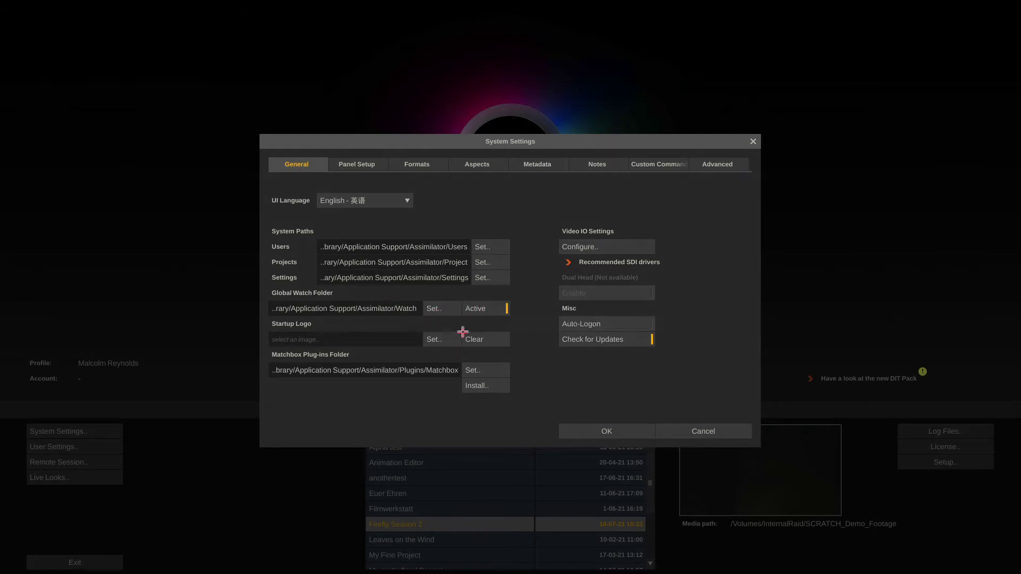
pyautogui.click(603, 432)
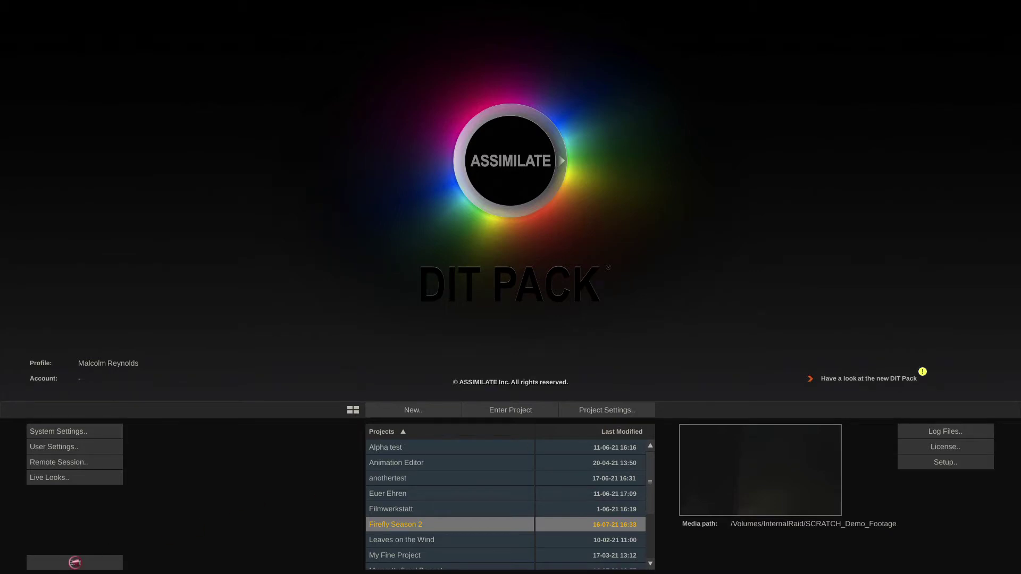
pyautogui.click(75, 563)
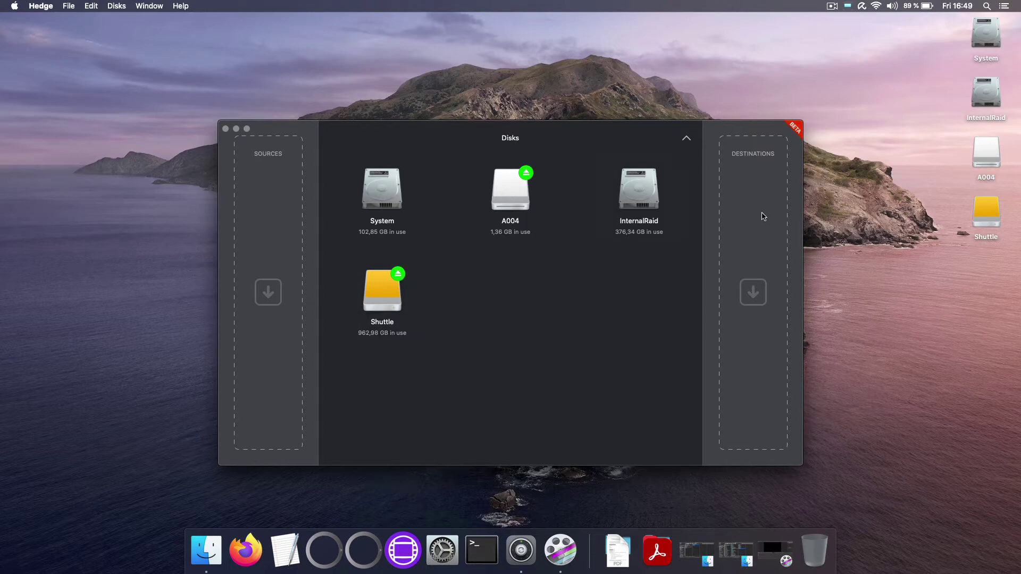
# Add Shuttle and the Finder folder Target1 as destinations, with card A004 as the source
pyautogui.moveTo(407, 309); pyautogui.dragTo(748, 204)
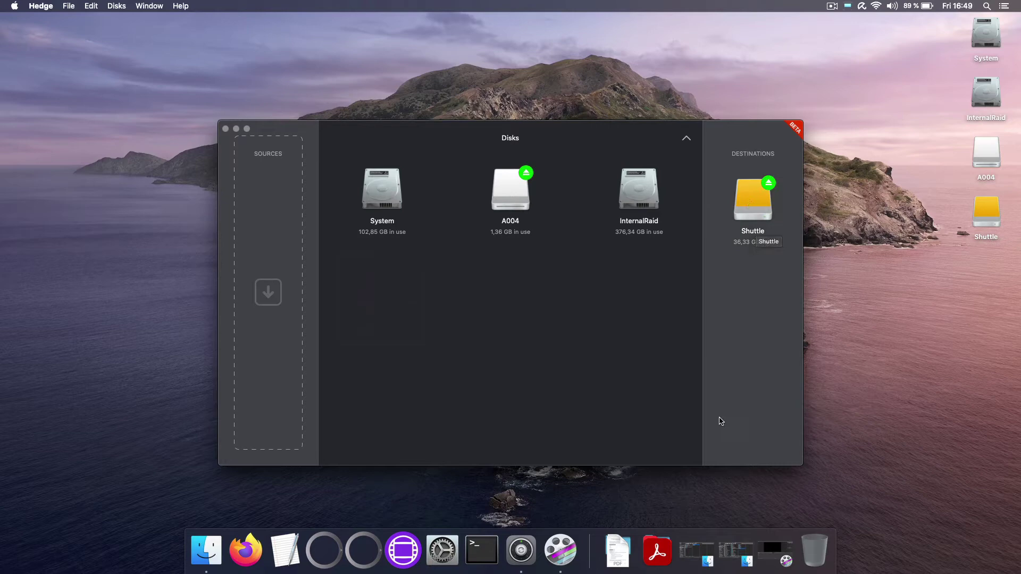
pyautogui.click(708, 546)
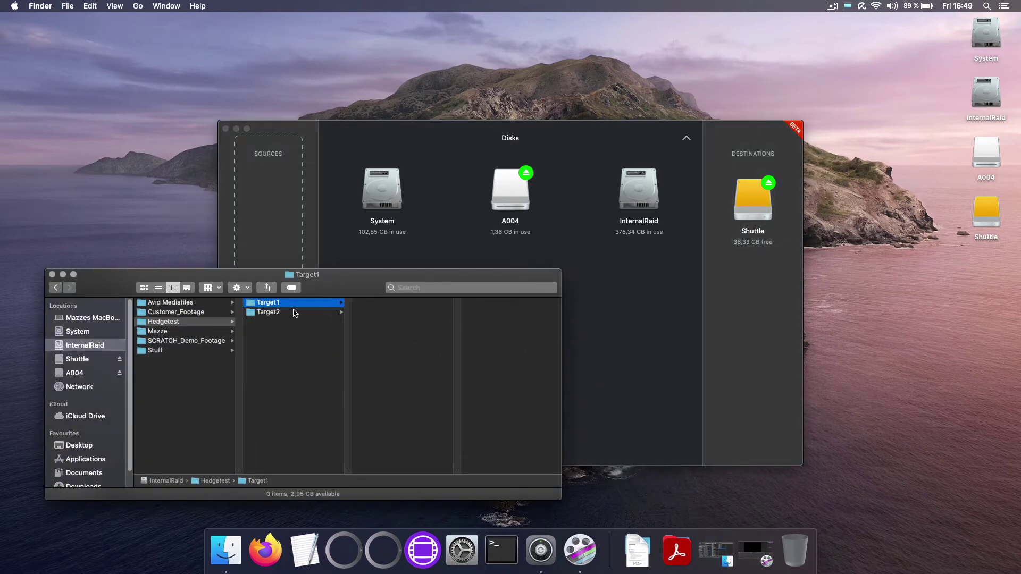
pyautogui.moveTo(257, 307); pyautogui.dragTo(754, 310)
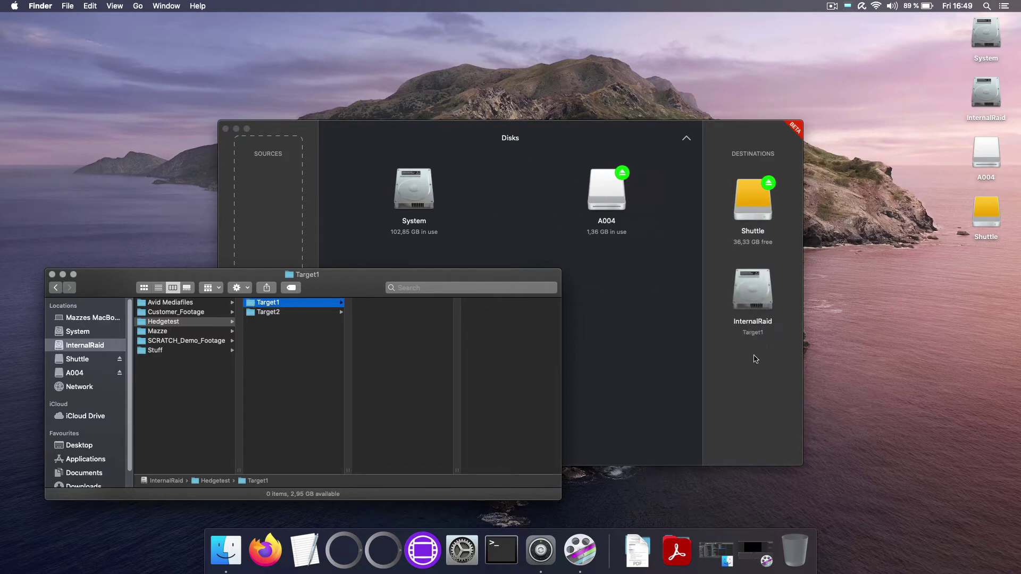
pyautogui.click(654, 307)
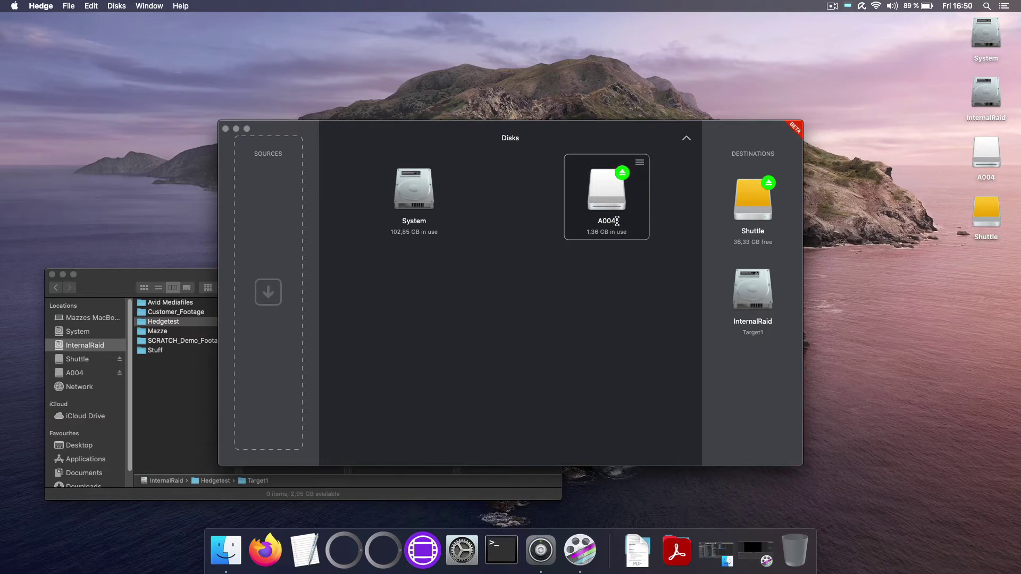
pyautogui.moveTo(612, 199); pyautogui.dragTo(267, 201)
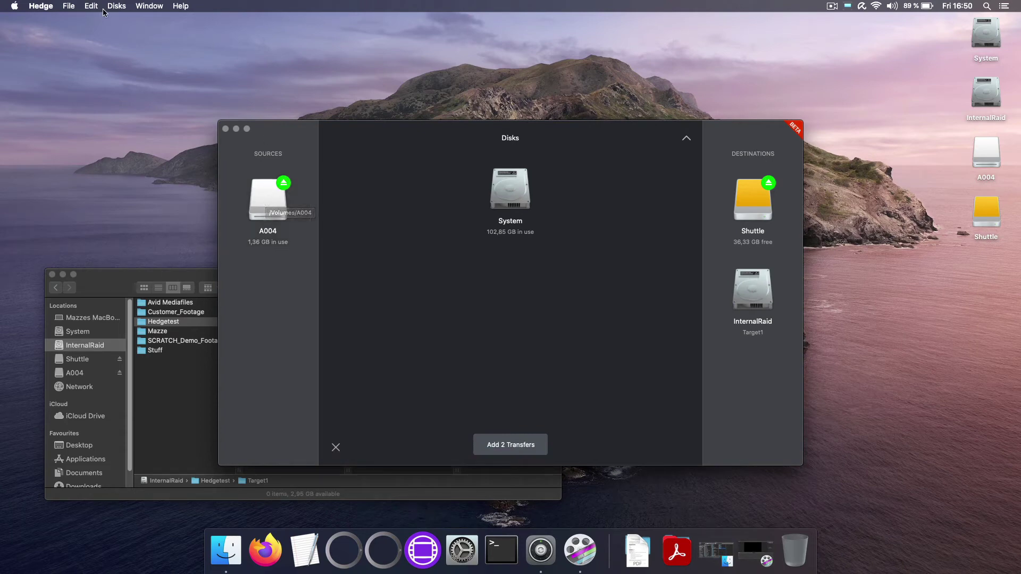
# Open Hedge's Integrations > Scratch preferences, keeping the SCRATCH integration switched on
pyautogui.click(40, 7)
pyautogui.click(57, 45)
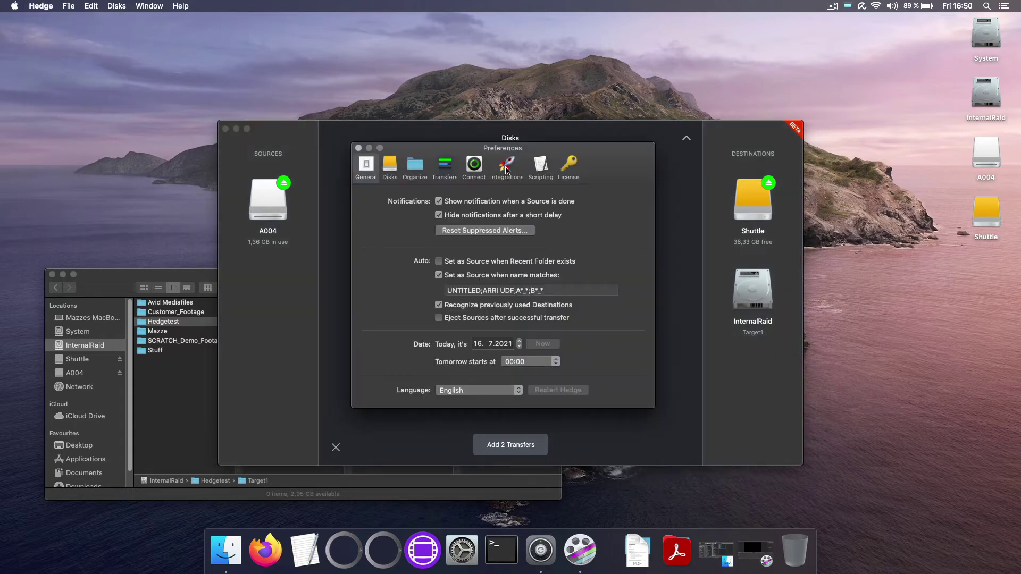
pyautogui.click(507, 169)
pyautogui.click(394, 294)
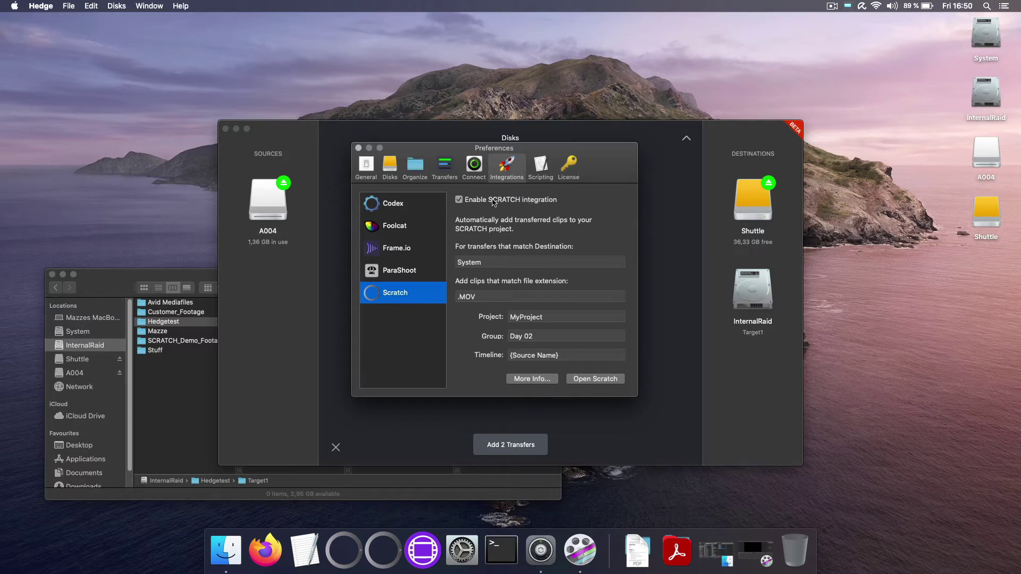
pyautogui.click(459, 201)
# Set the integration destination to InternalRaid and the file extension from .MOV to .R3D
pyautogui.doubleClick(501, 262)
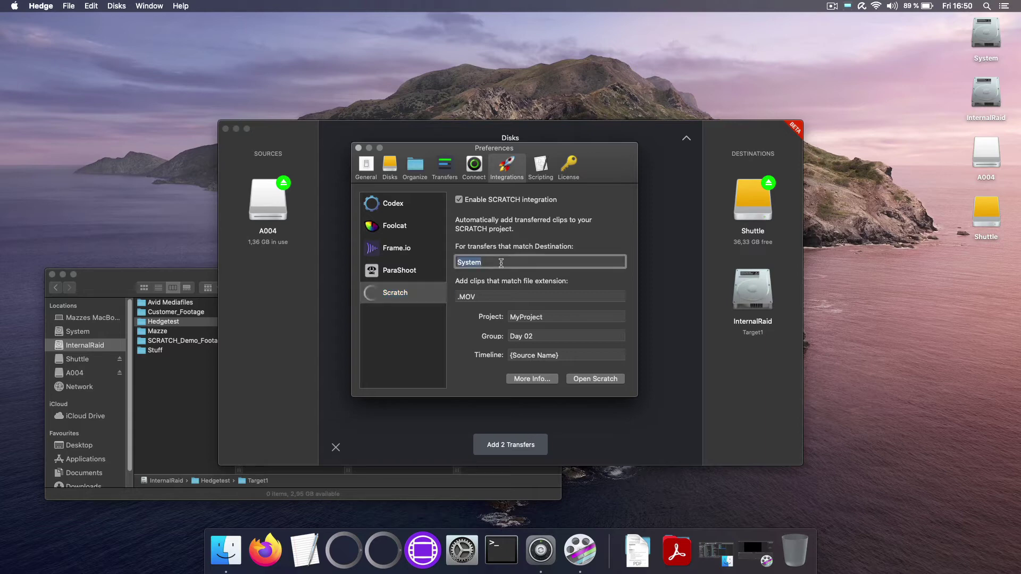
pyautogui.write('InternalRaid')
pyautogui.click(596, 284)
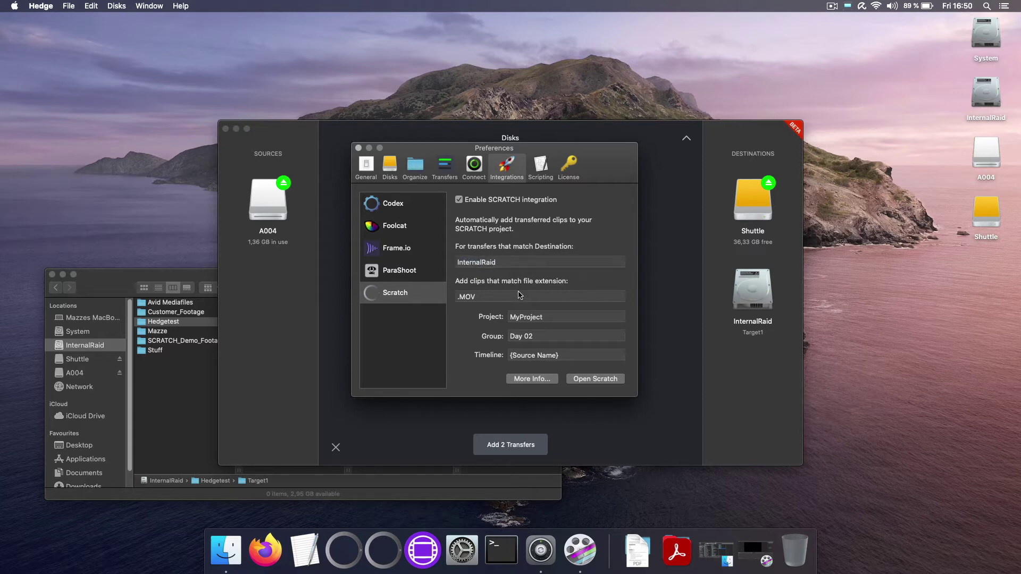
pyautogui.click(487, 297)
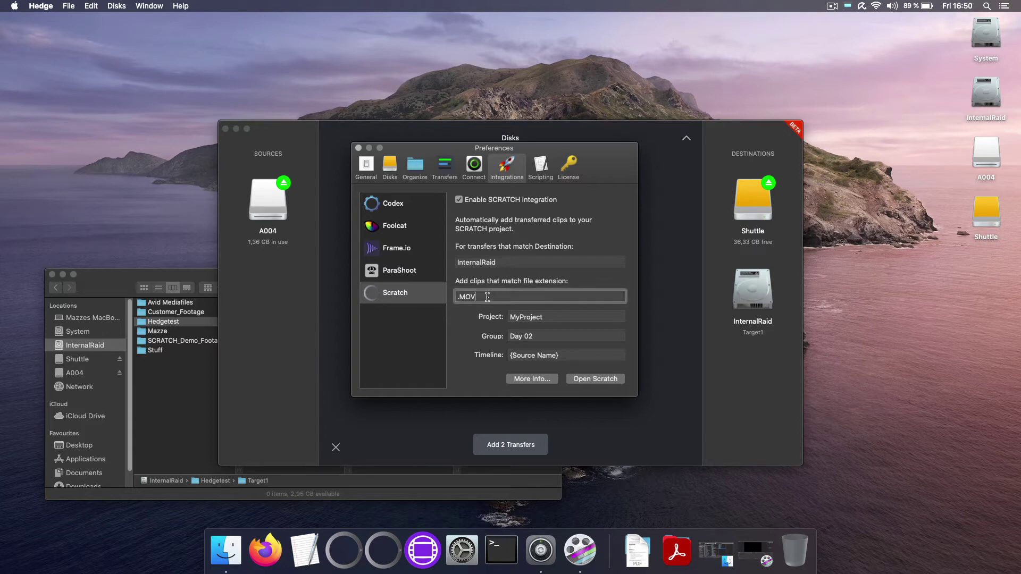
pyautogui.press('BackSpace')
pyautogui.press('BackSpace')
pyautogui.press('BackSpace')
pyautogui.press('BackSpace')
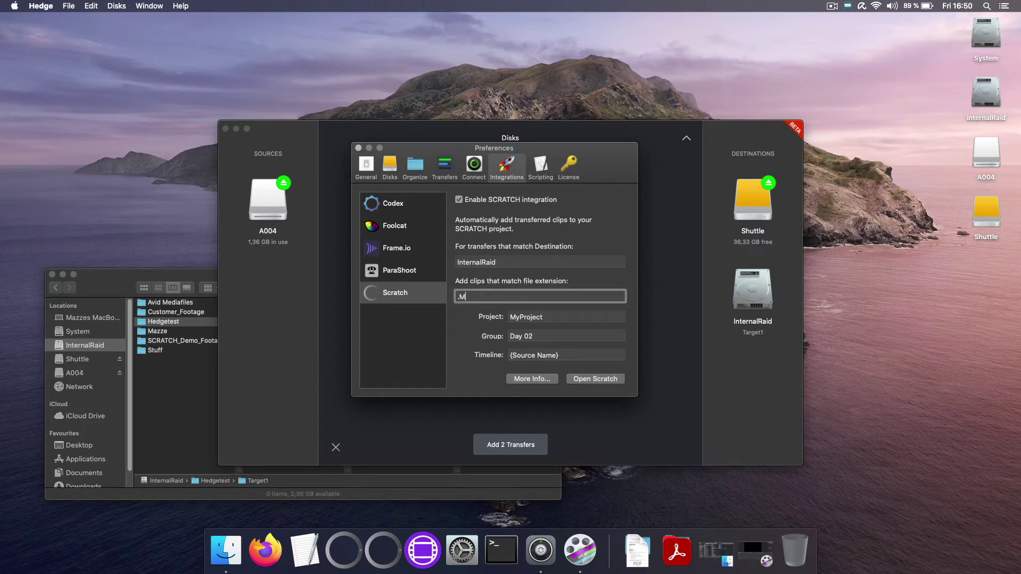
pyautogui.write('.R3D')
# Launch SCRATCH from the integration and open the Firefly Season 2 project
pyautogui.rightClick(549, 316)
pyautogui.click(476, 322)
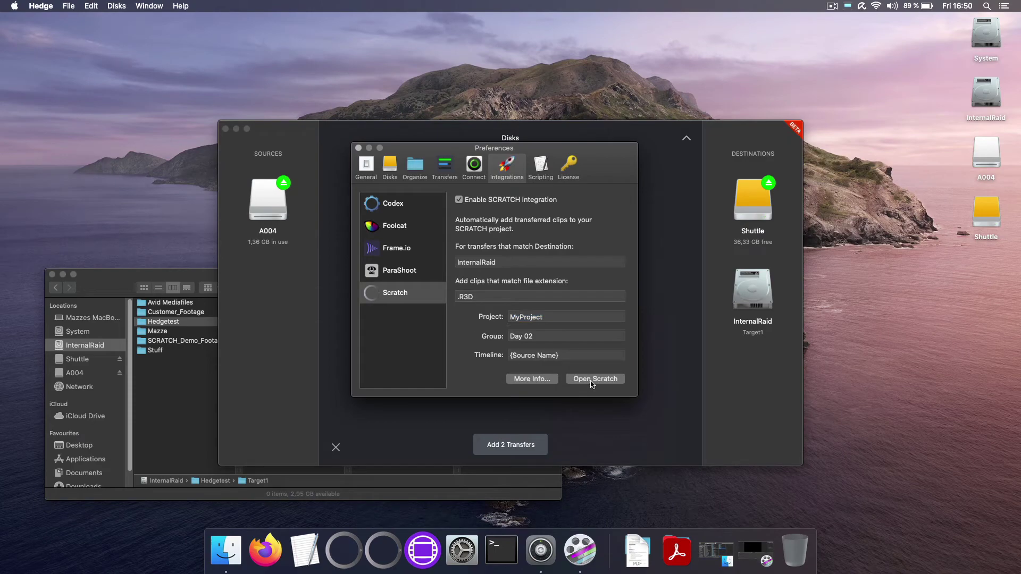
pyautogui.click(594, 381)
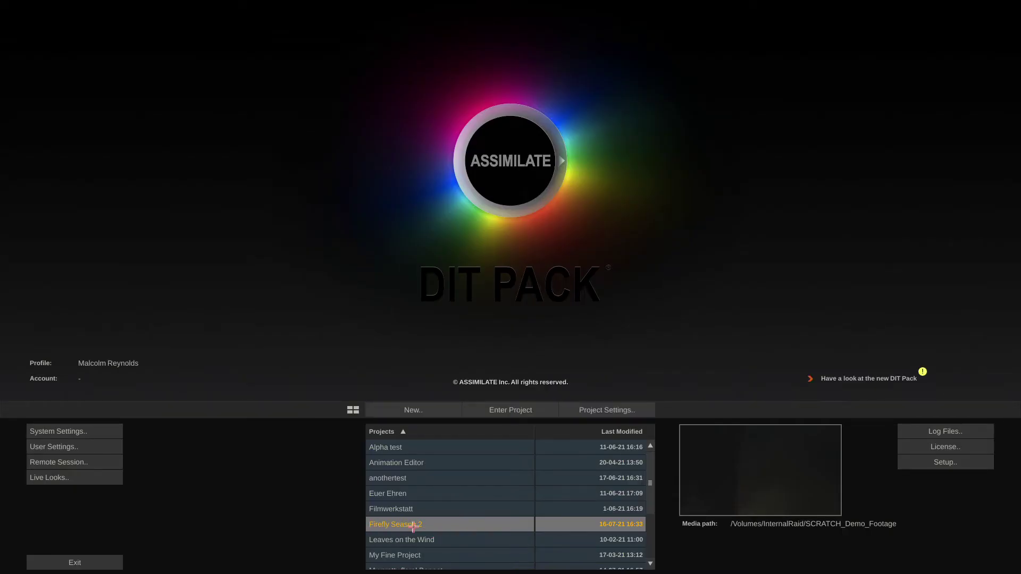
pyautogui.click(508, 410)
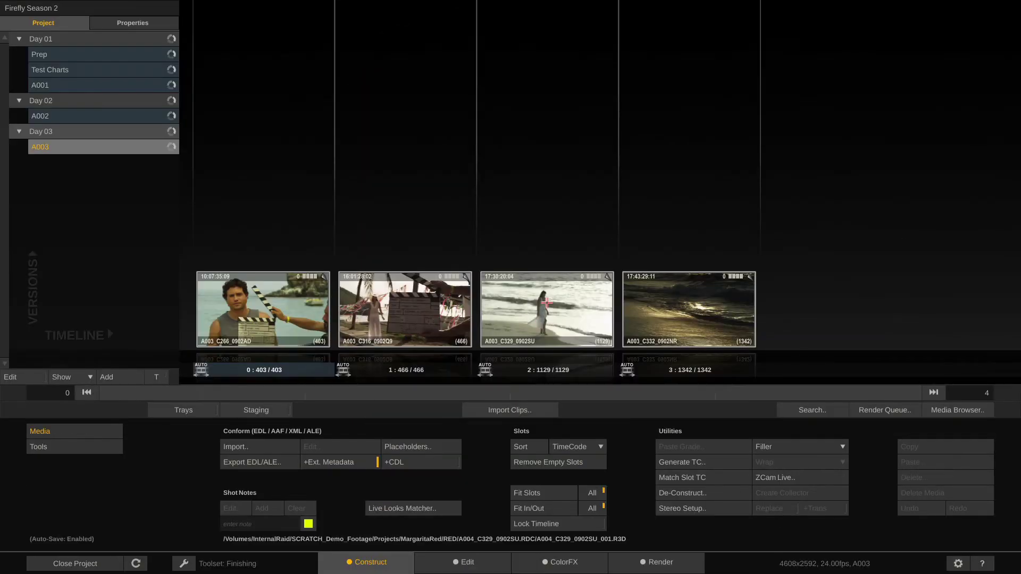
pyautogui.press('super+Tab')
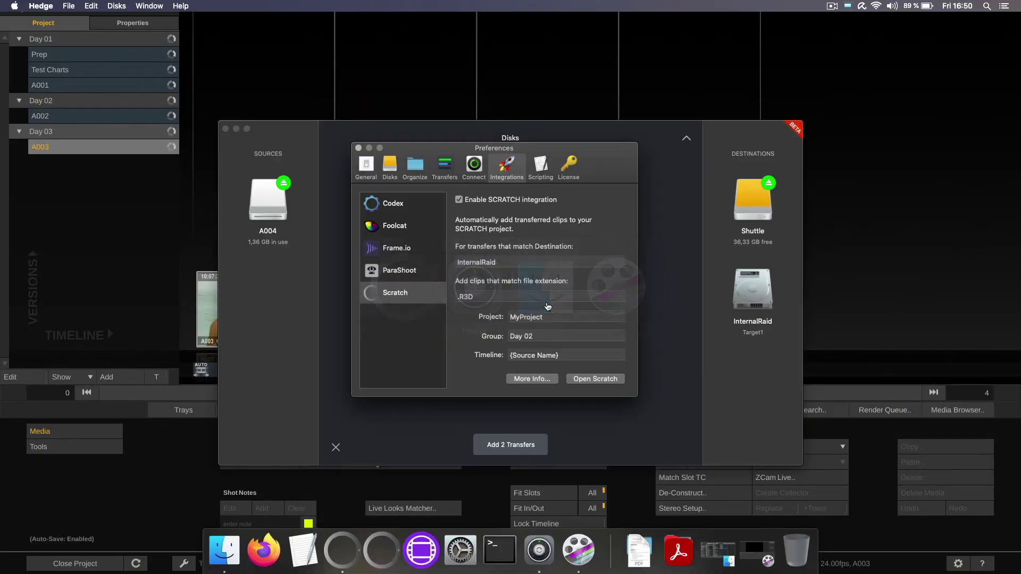
# Set the integration project to Firefly Season 2 and group to Day 03, keeping timeline {Source Name}
pyautogui.rightClick(548, 317)
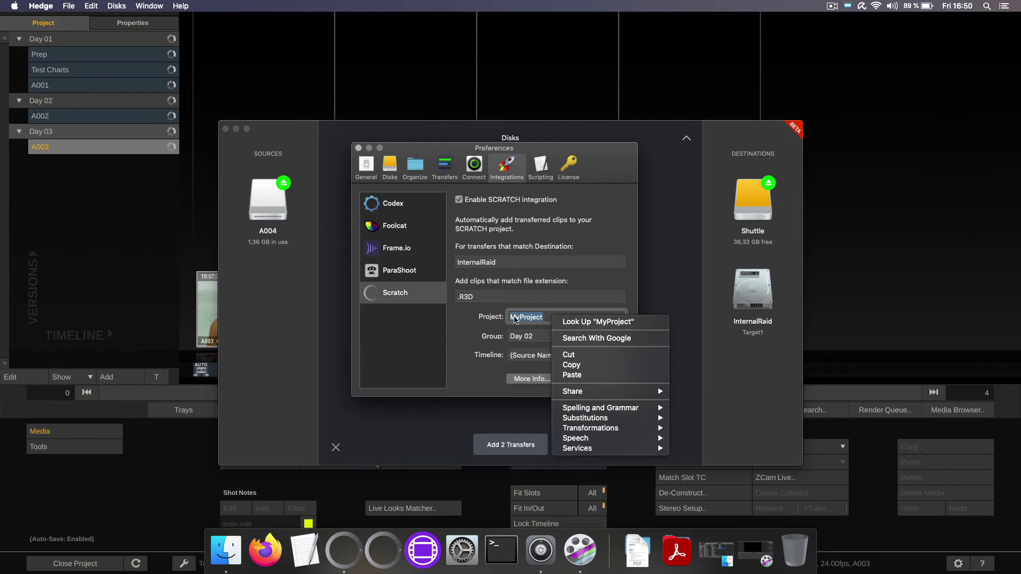
pyautogui.click(517, 317)
pyautogui.write('Firefly')
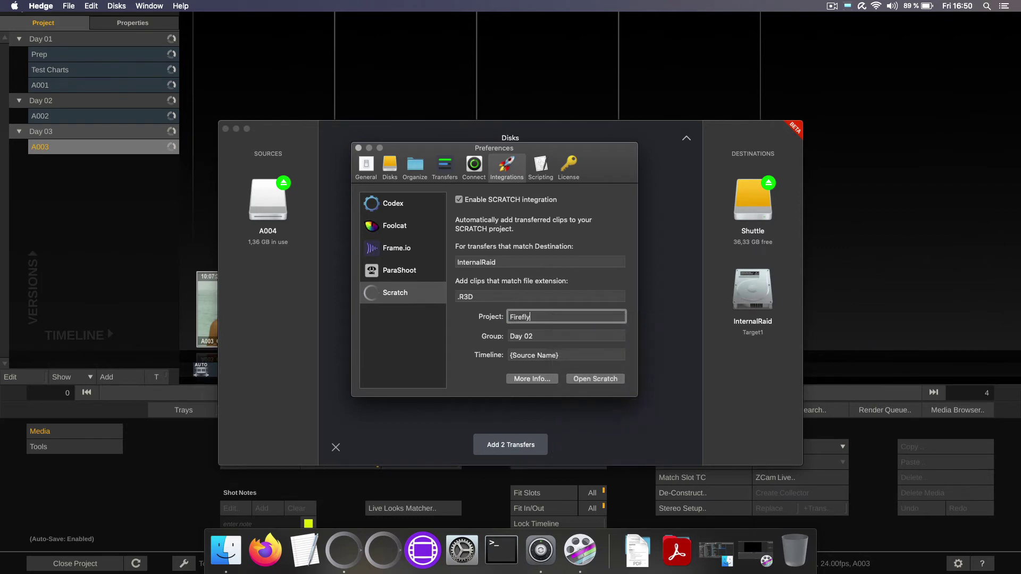
pyautogui.write(' Season 20')
pyautogui.press('BackSpace')
pyautogui.click(467, 334)
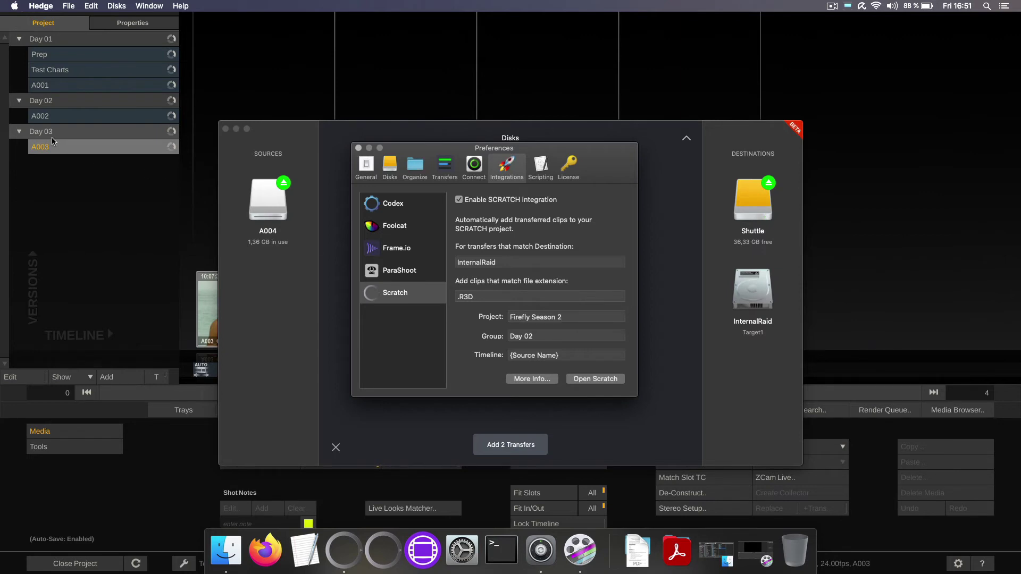
pyautogui.click(545, 337)
pyautogui.press('BackSpace')
pyautogui.write('3')
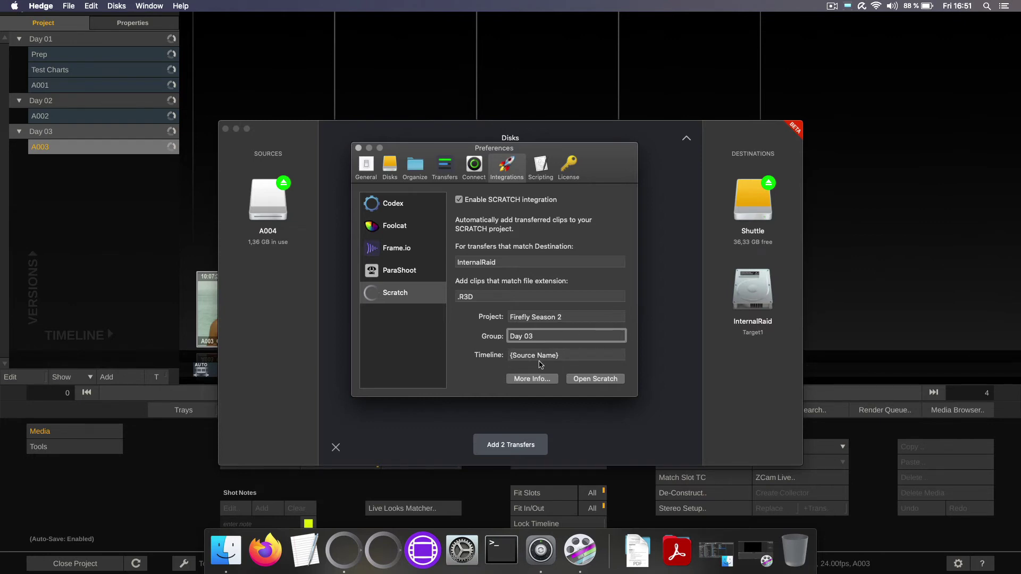
pyautogui.click(559, 366)
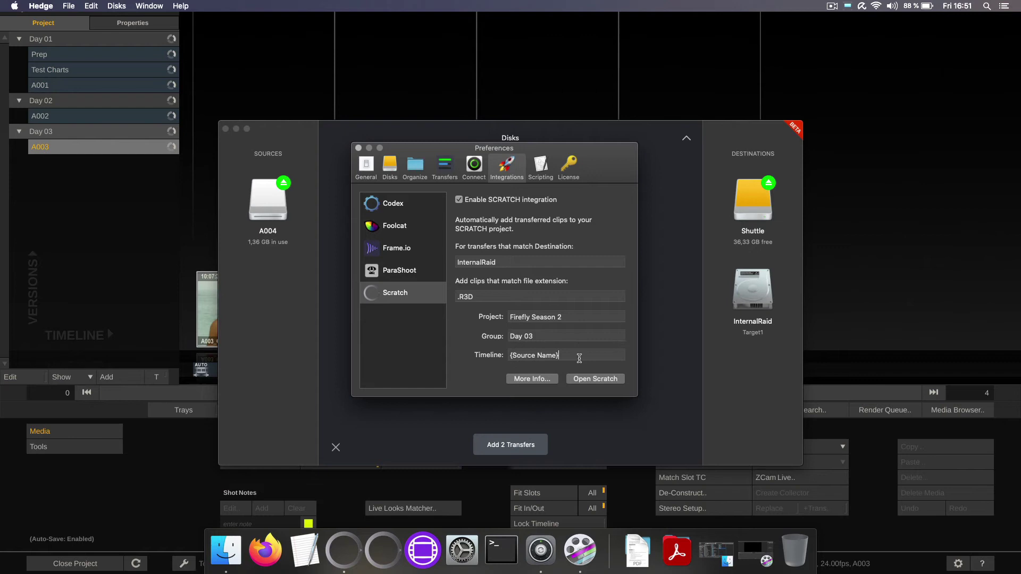
pyautogui.click(464, 382)
# Close preferences, run both A004 transfers to completion, then bring SCRATCH's Firefly Season 2 forward
pyautogui.click(358, 148)
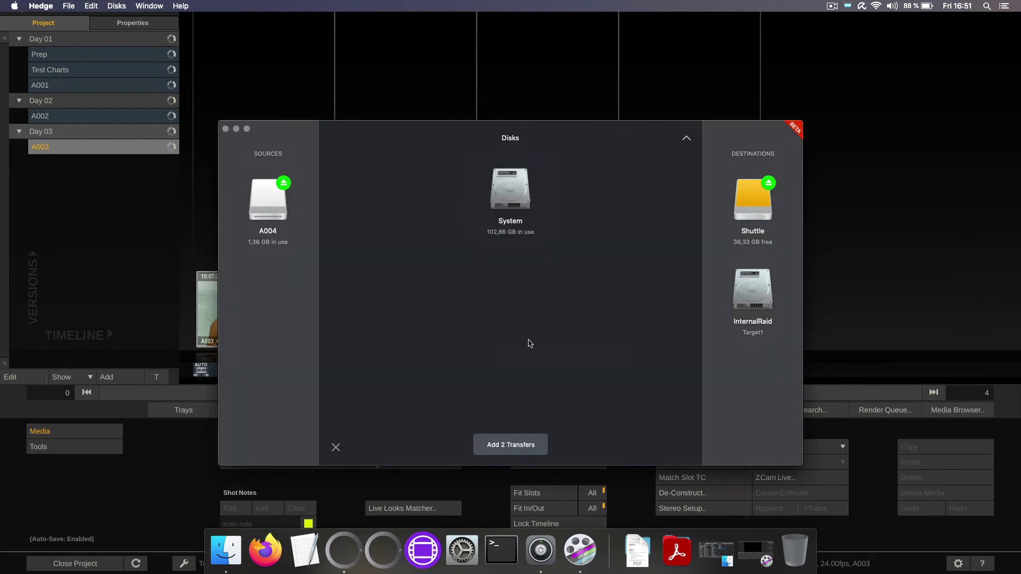
pyautogui.click(514, 446)
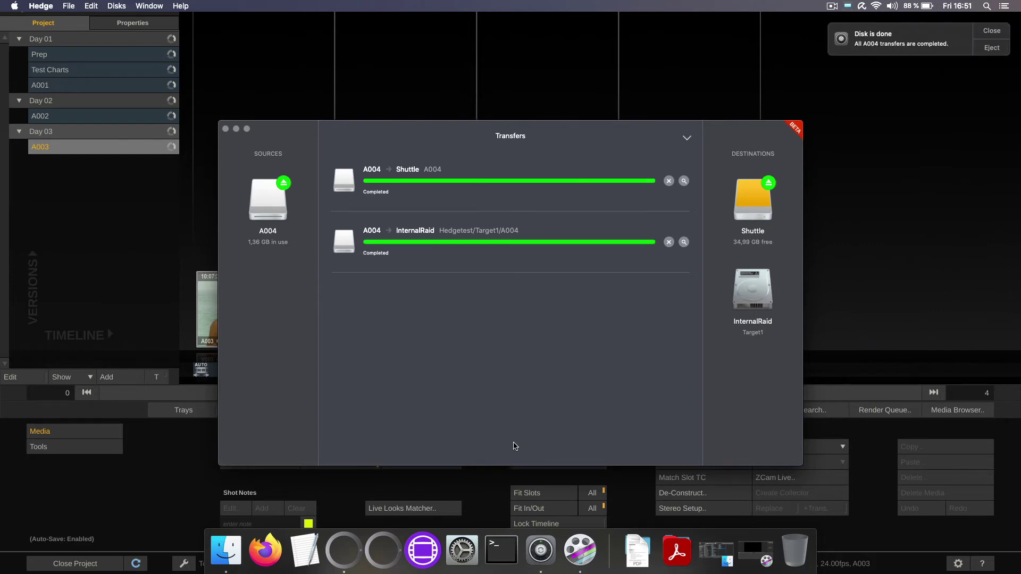
pyautogui.click(183, 450)
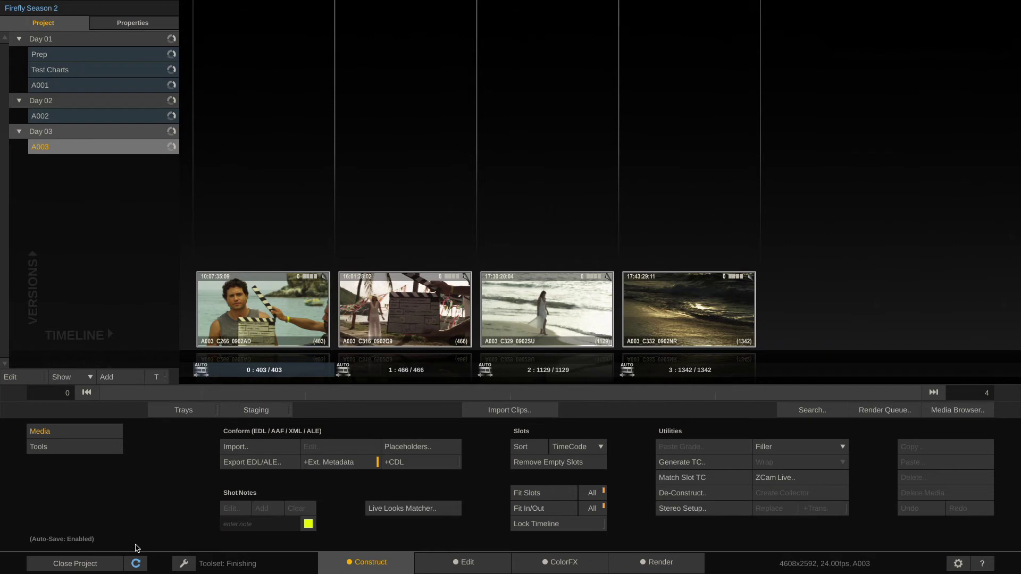
# Import the pending A004 clips and review them in the A004 timeline and colour grading view
pyautogui.click(137, 566)
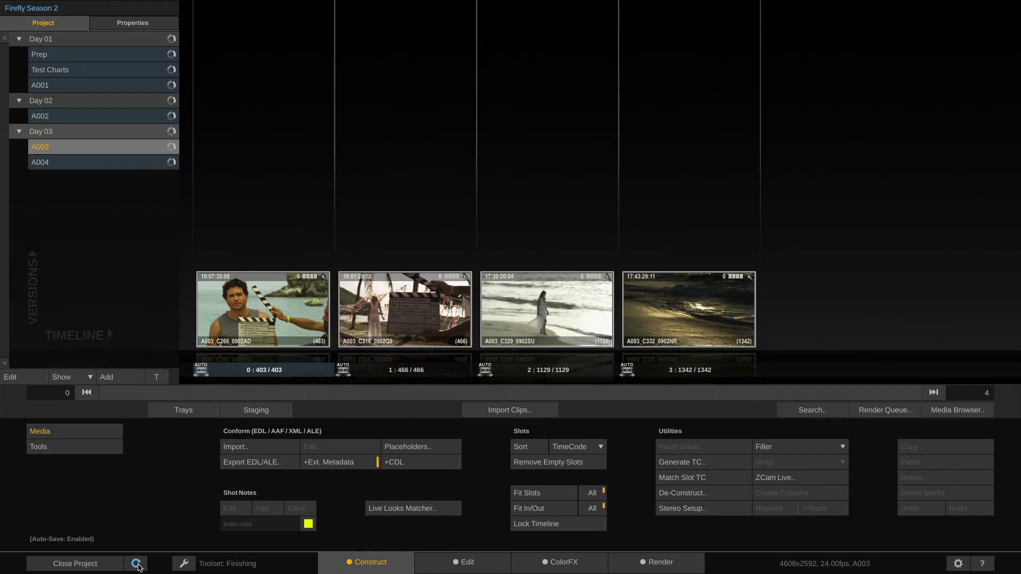
pyautogui.click(114, 165)
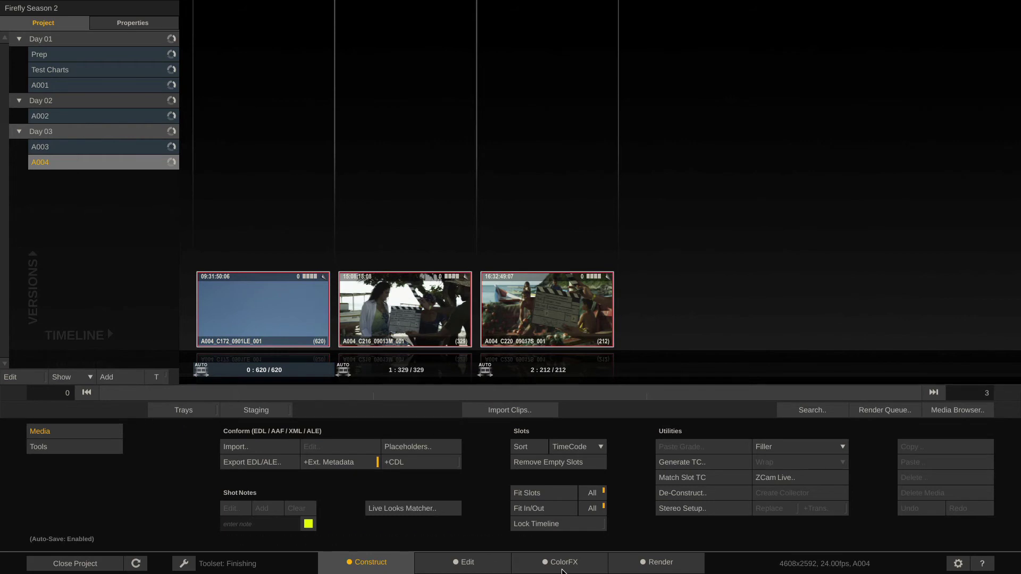
pyautogui.click(562, 571)
pyautogui.click(455, 375)
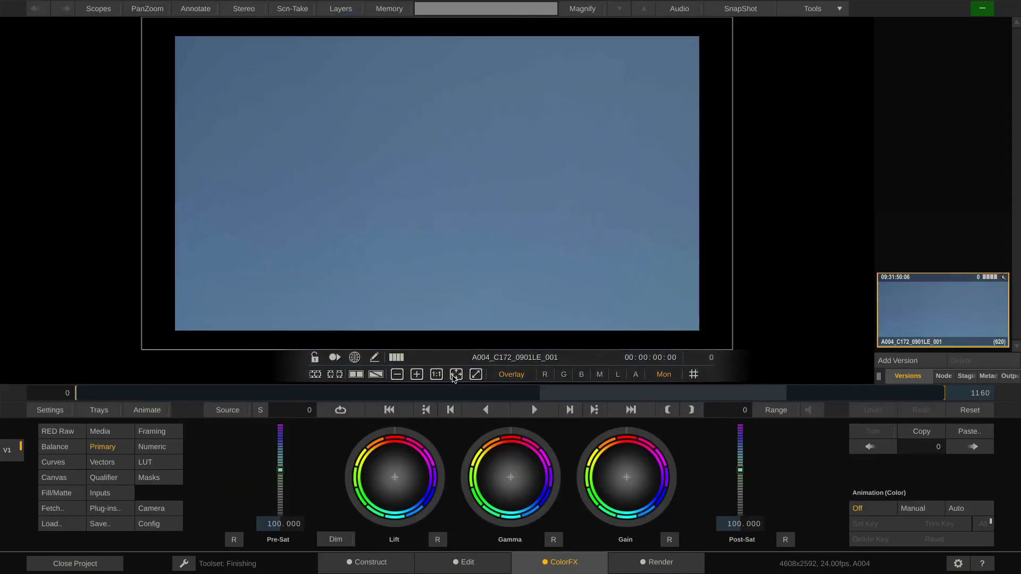
pyautogui.moveTo(302, 394); pyautogui.dragTo(202, 399)
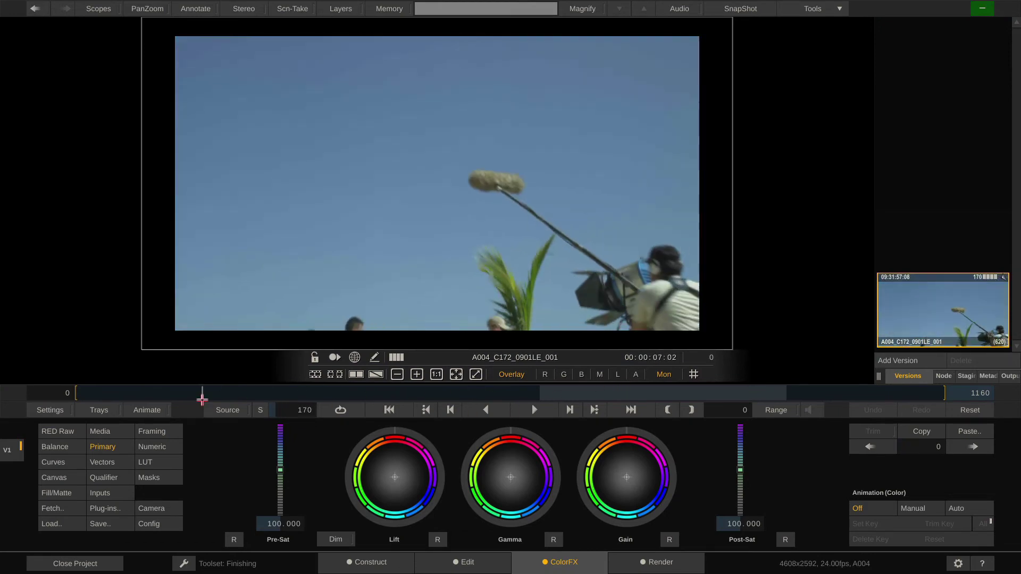
pyautogui.click(362, 562)
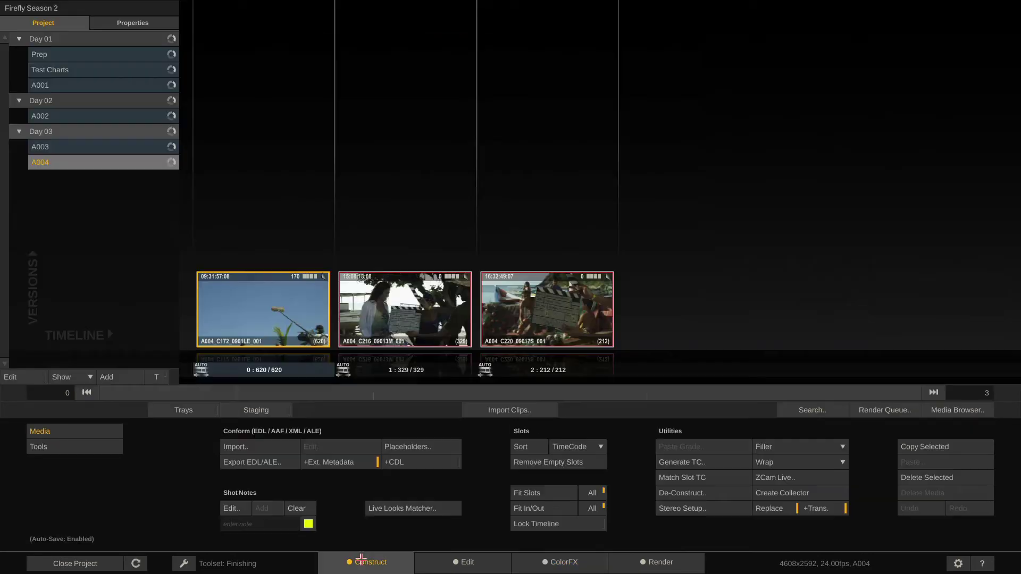
# Check the clip's render output tree, then close Firefly Season 2 and leave SCRATCH
pyautogui.click(662, 567)
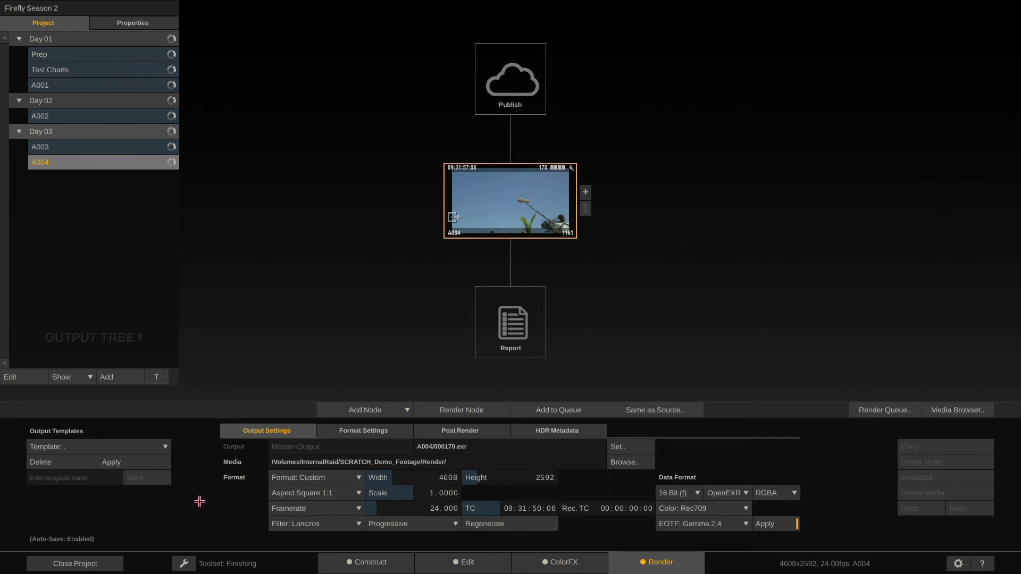
pyautogui.click(88, 563)
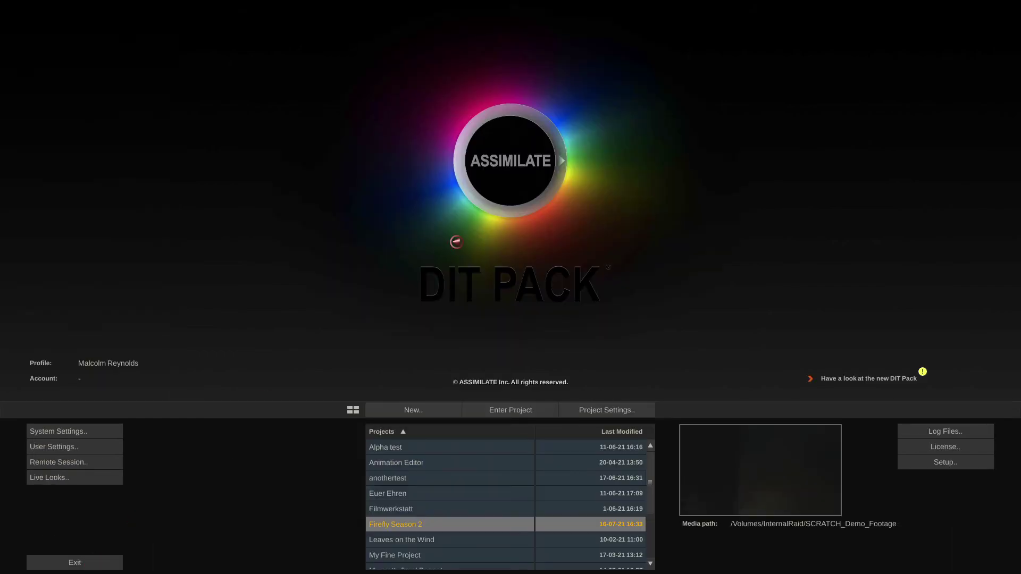
pyautogui.press('super+Tab')
# Browse Target1's A004 folder and clip folders, and preview the Hedge media hash list
pyautogui.click(183, 386)
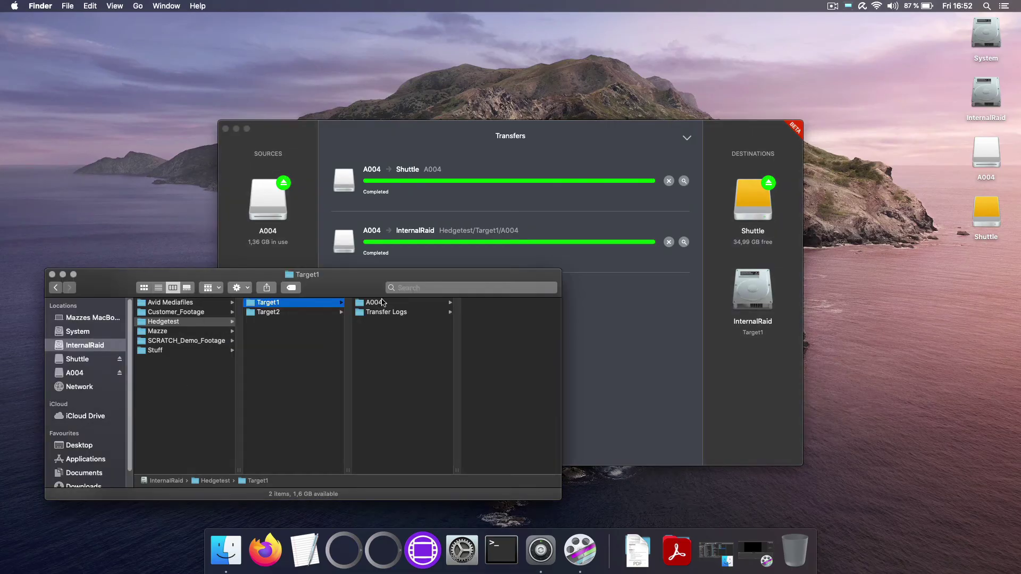
pyautogui.click(387, 303)
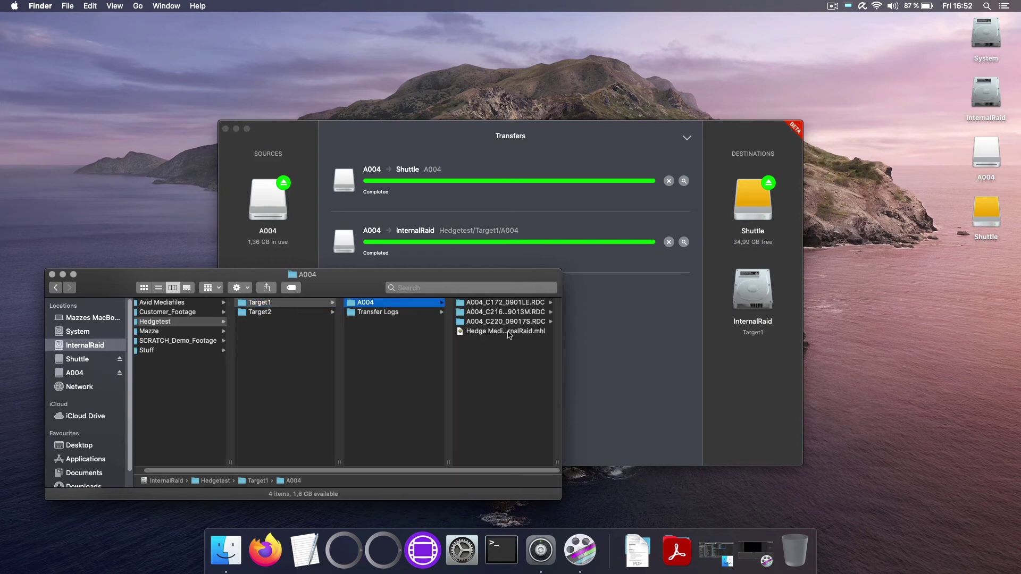
pyautogui.click(508, 332)
pyautogui.press('Up')
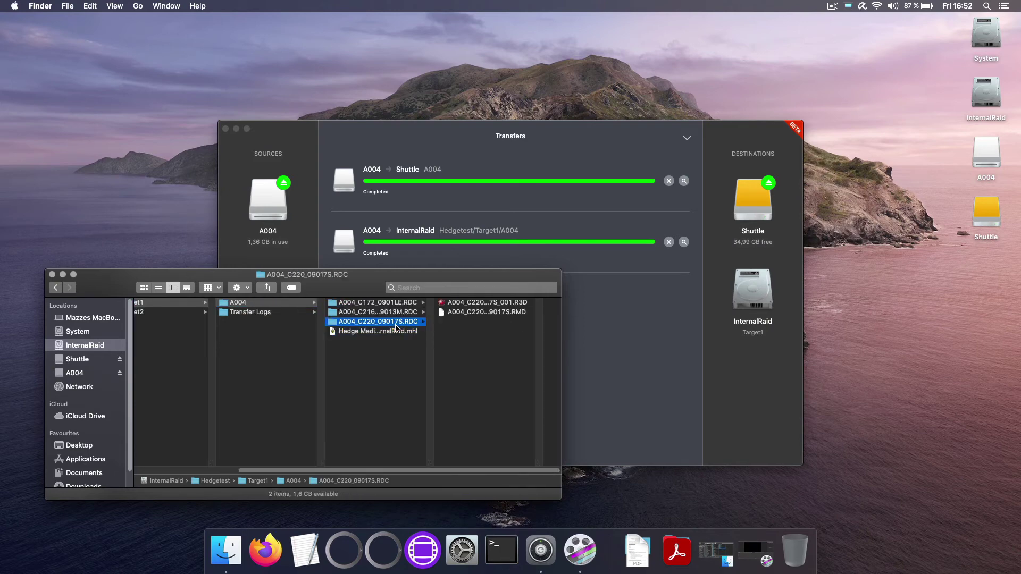
pyautogui.click(390, 334)
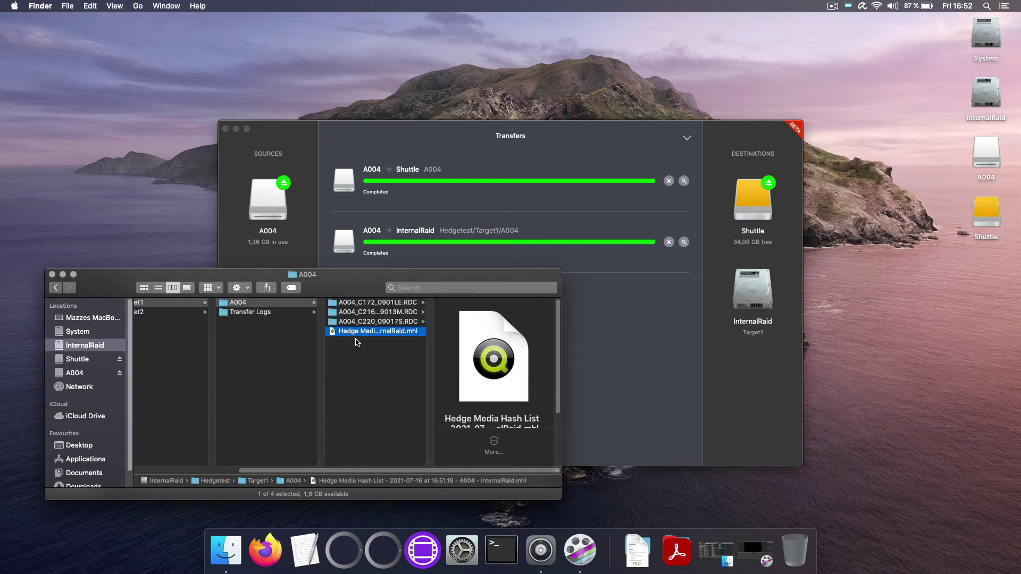
# Open Transfer Logs and Quick Look the Hedge log text file, then close the preview
pyautogui.click(276, 314)
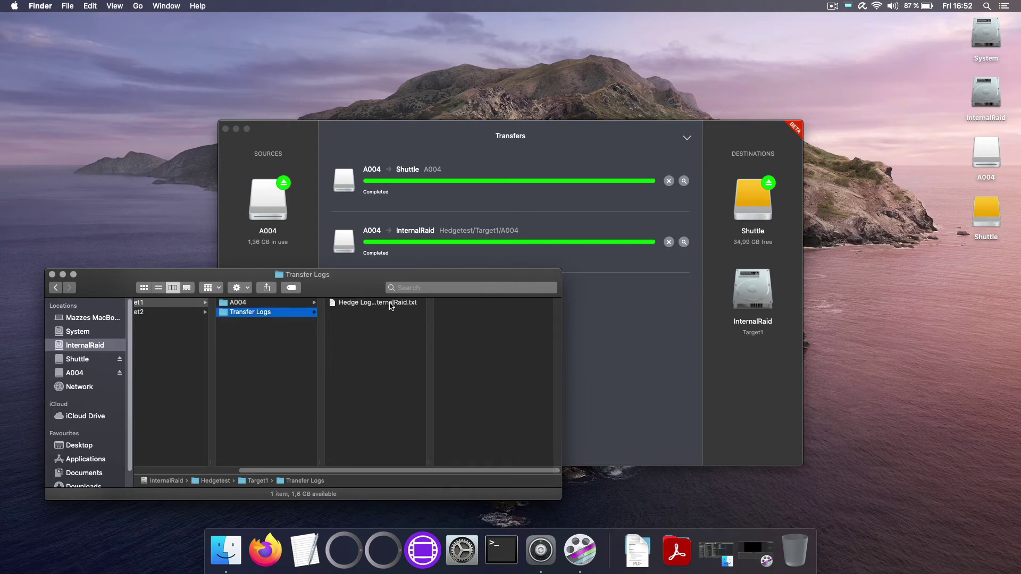
pyautogui.click(391, 303)
pyautogui.press('space')
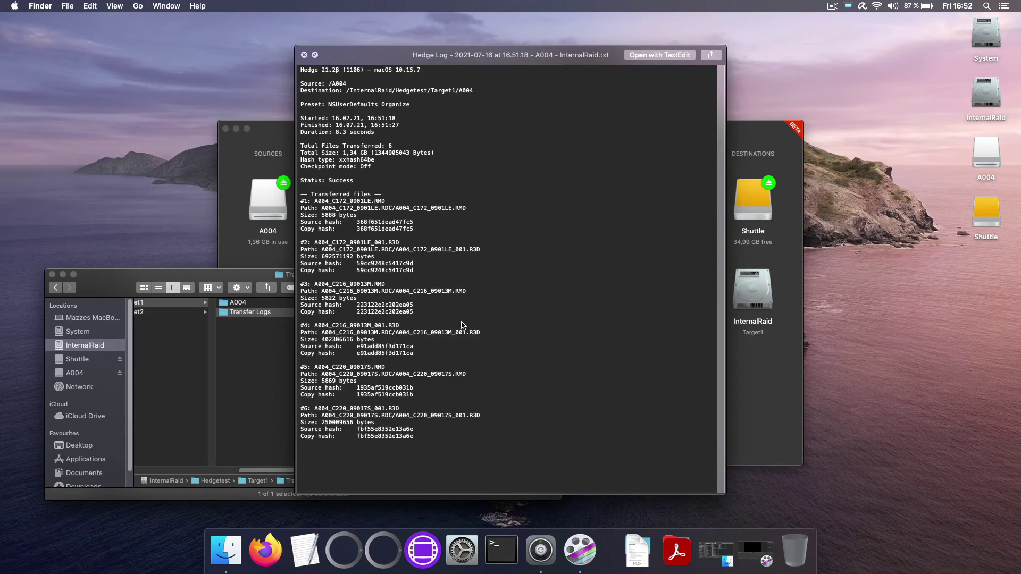
pyautogui.press('space')
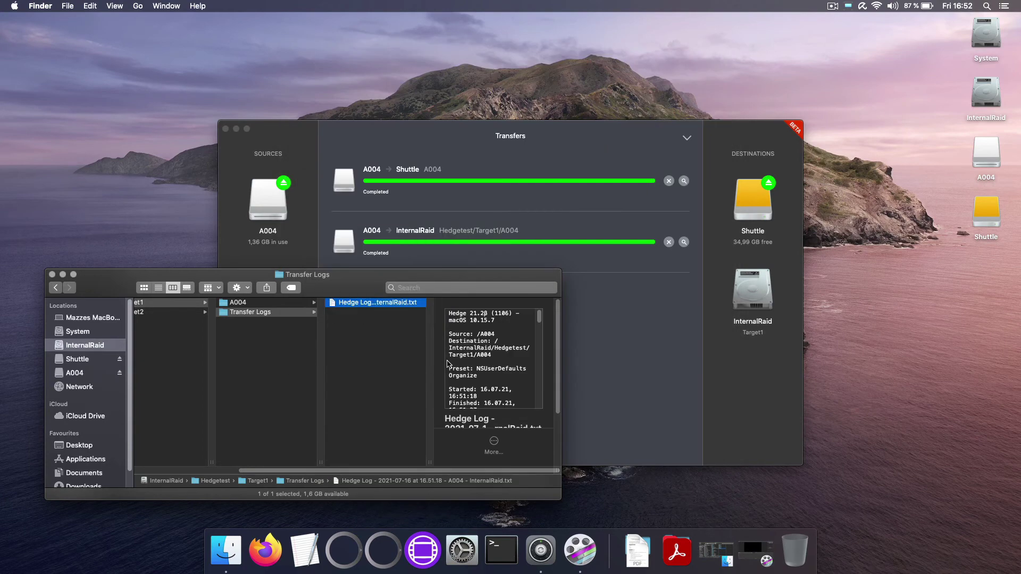
pyautogui.hscroll(-5, 254, 390)
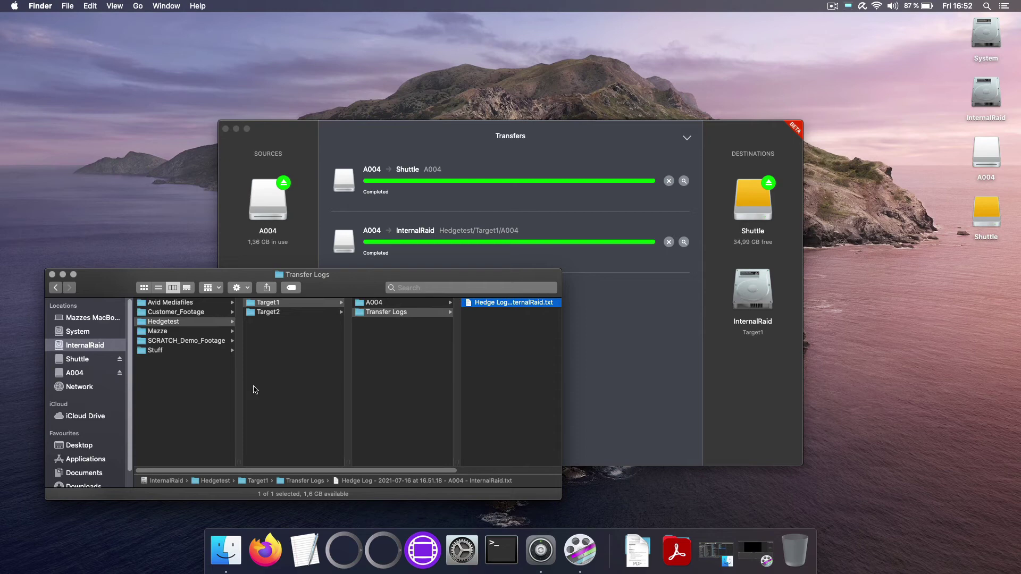
# In the Disks view, remove Shuttle and InternalRaid destinations and reset A004 as the only source
pyautogui.click(750, 201)
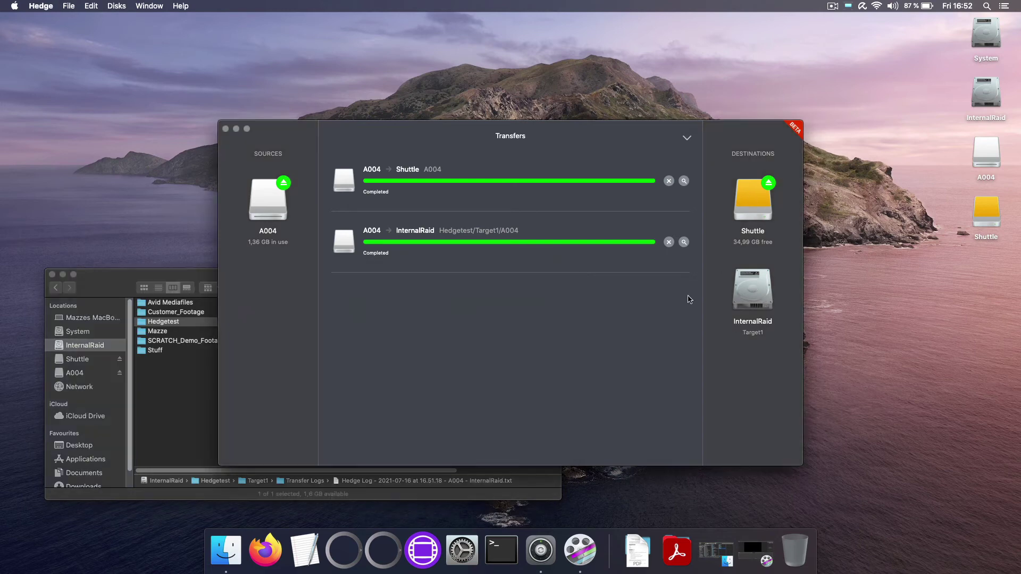
pyautogui.click(688, 139)
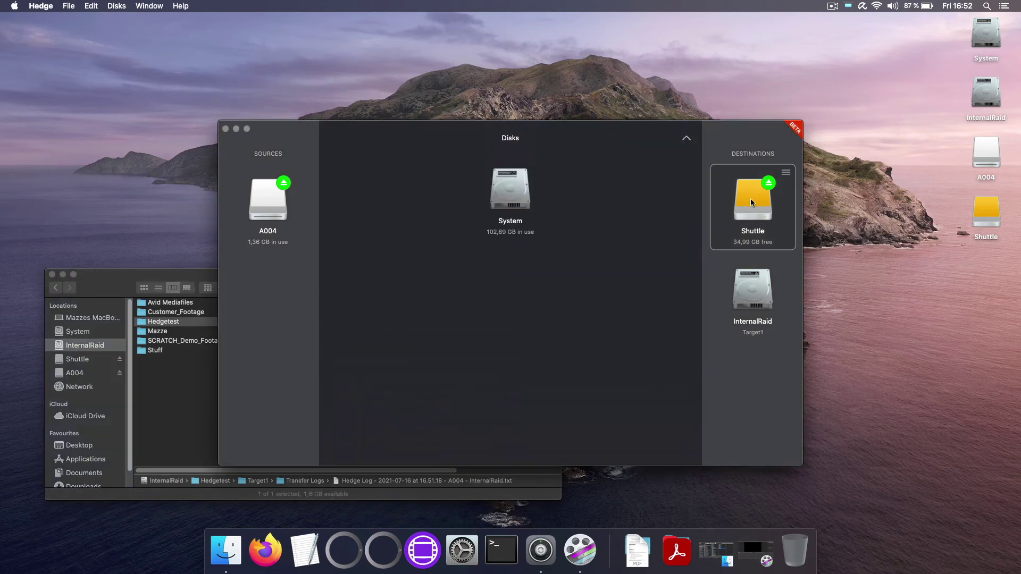
pyautogui.moveTo(751, 202); pyautogui.dragTo(531, 325)
pyautogui.moveTo(761, 221); pyautogui.dragTo(535, 354)
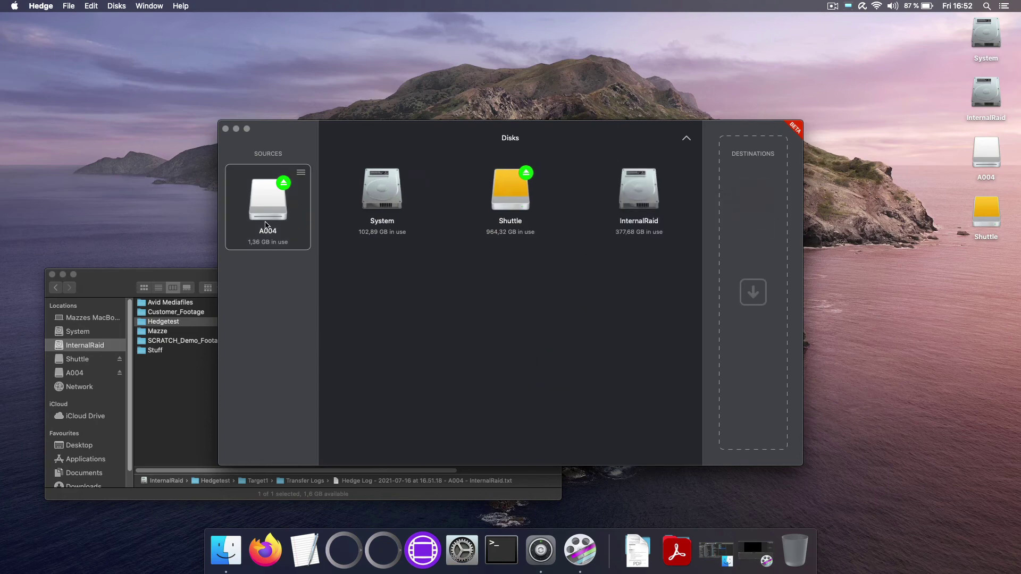
pyautogui.click(301, 173)
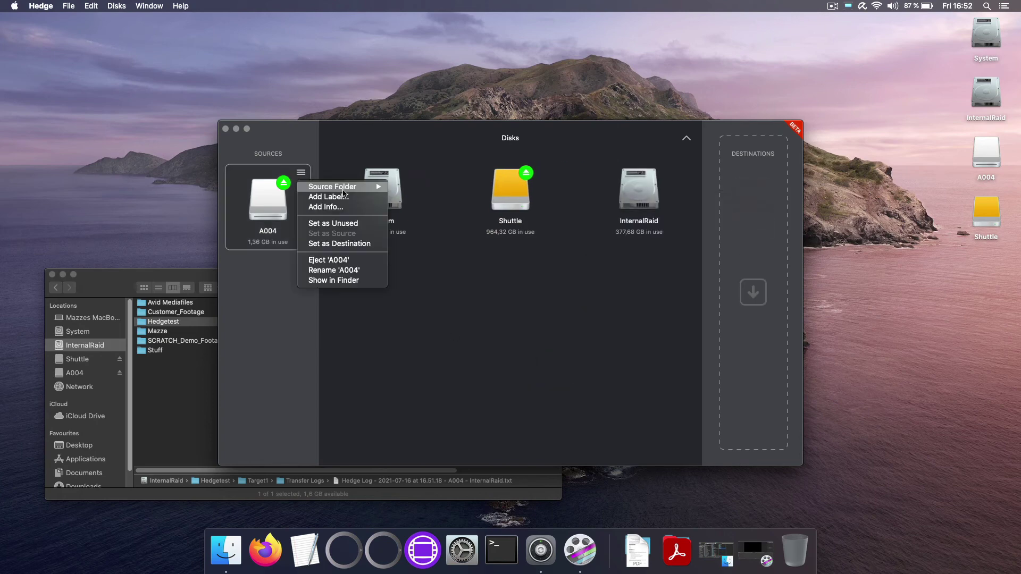
pyautogui.click(346, 228)
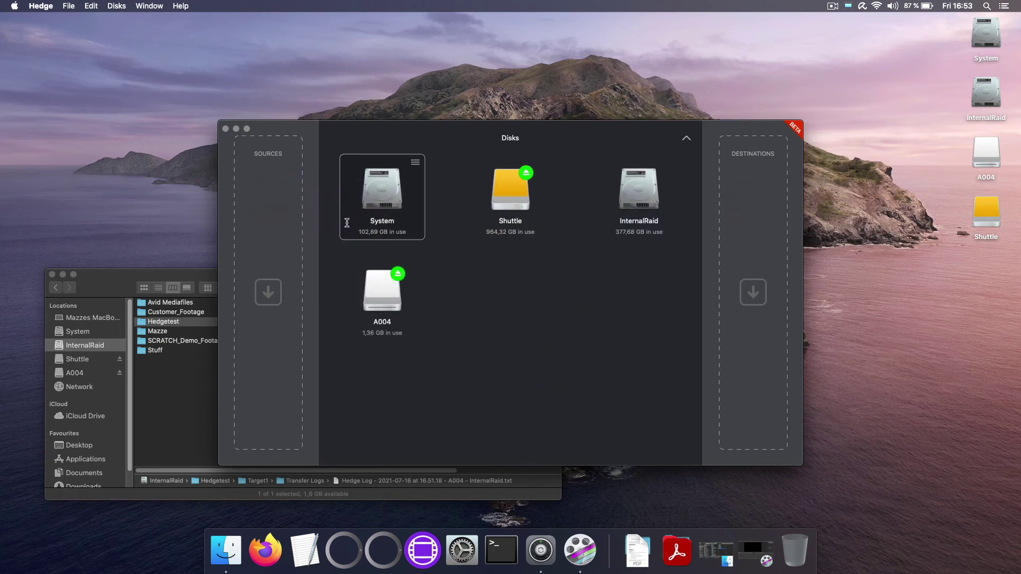
pyautogui.moveTo(398, 309); pyautogui.dragTo(269, 295)
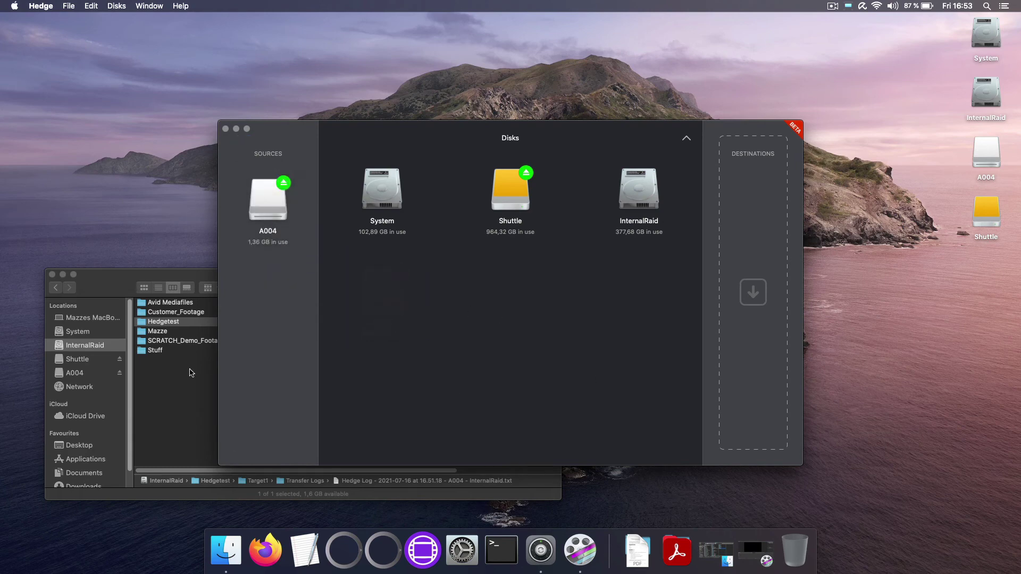
# Make Hedgetest's Target2 folder the destination and queue one A004 transfer to it
pyautogui.click(231, 366)
pyautogui.click(272, 315)
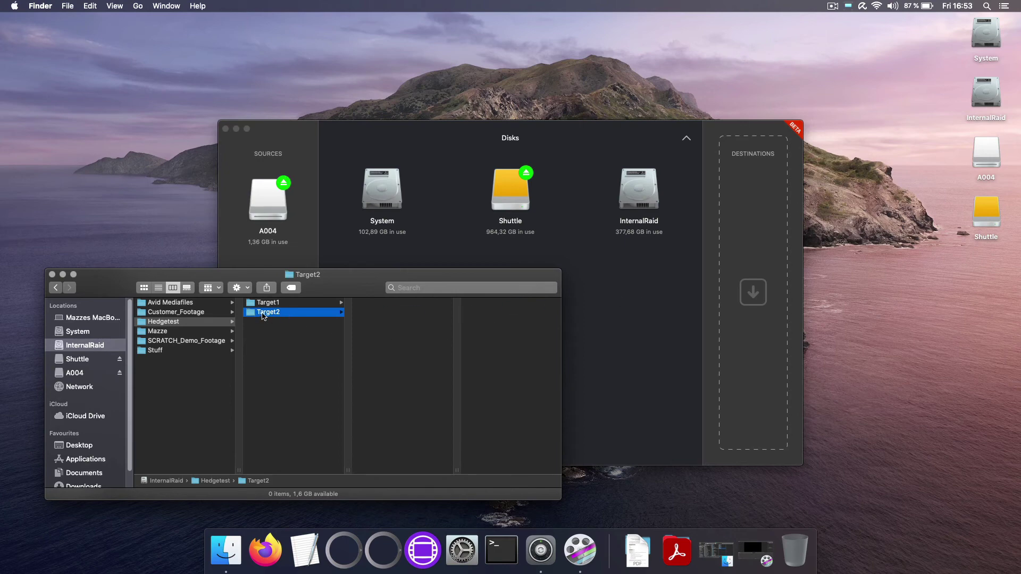
pyautogui.moveTo(263, 315); pyautogui.dragTo(753, 250)
pyautogui.click(649, 312)
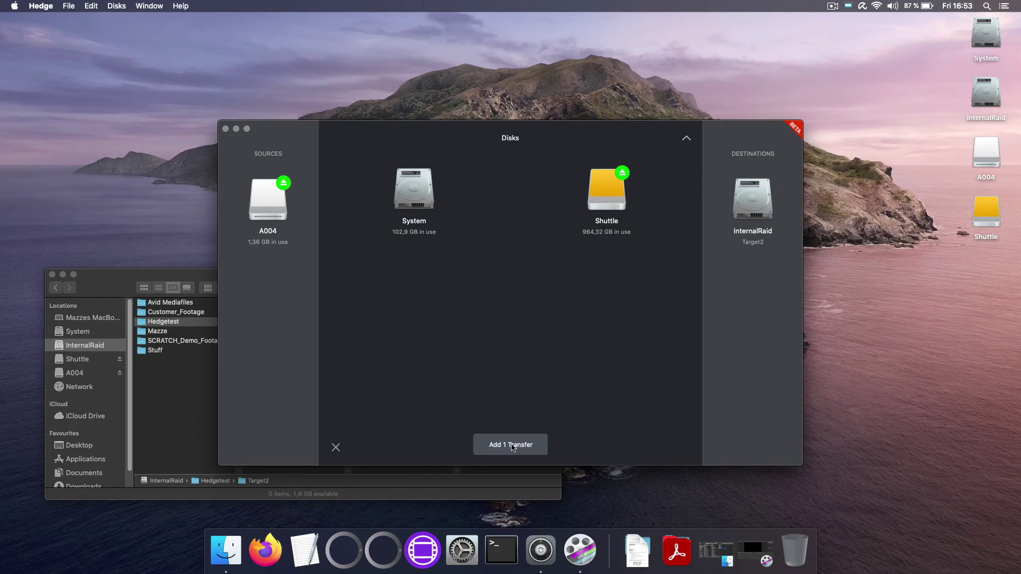
pyautogui.click(512, 446)
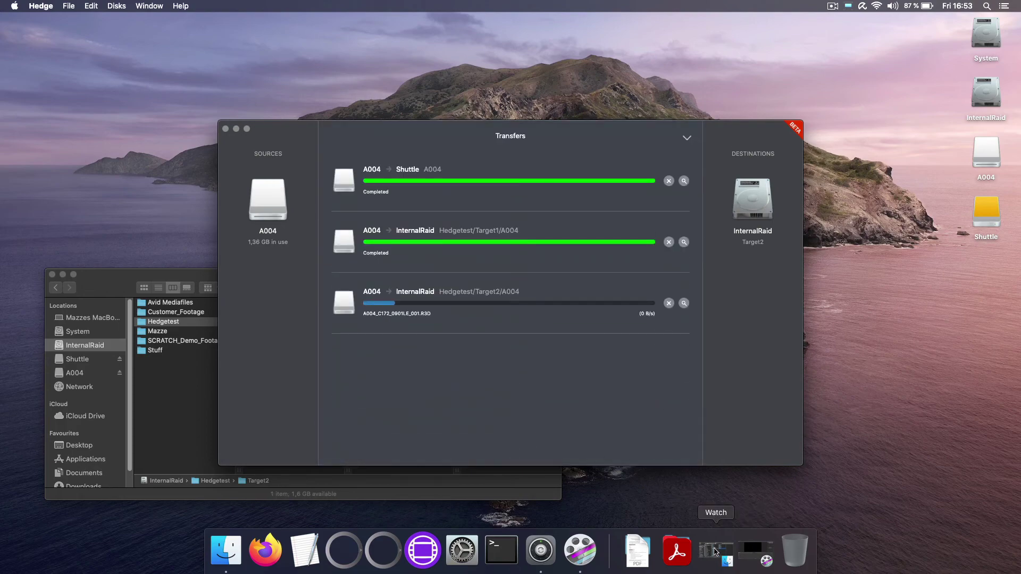
# Restore the Watch folder window and preview the Hedge_insert XML for A004
pyautogui.click(716, 553)
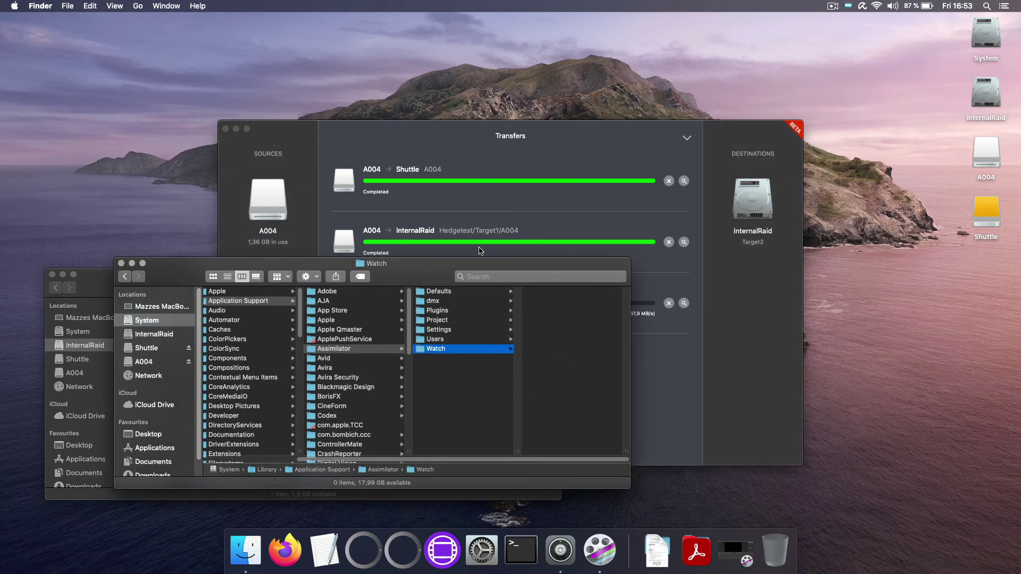
pyautogui.moveTo(485, 268); pyautogui.dragTo(415, 279)
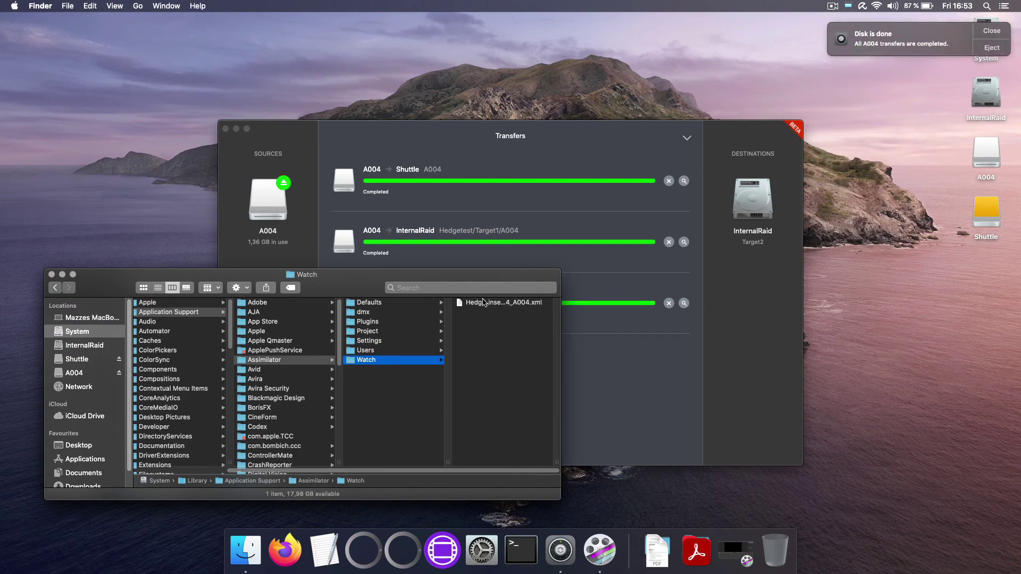
pyautogui.click(483, 302)
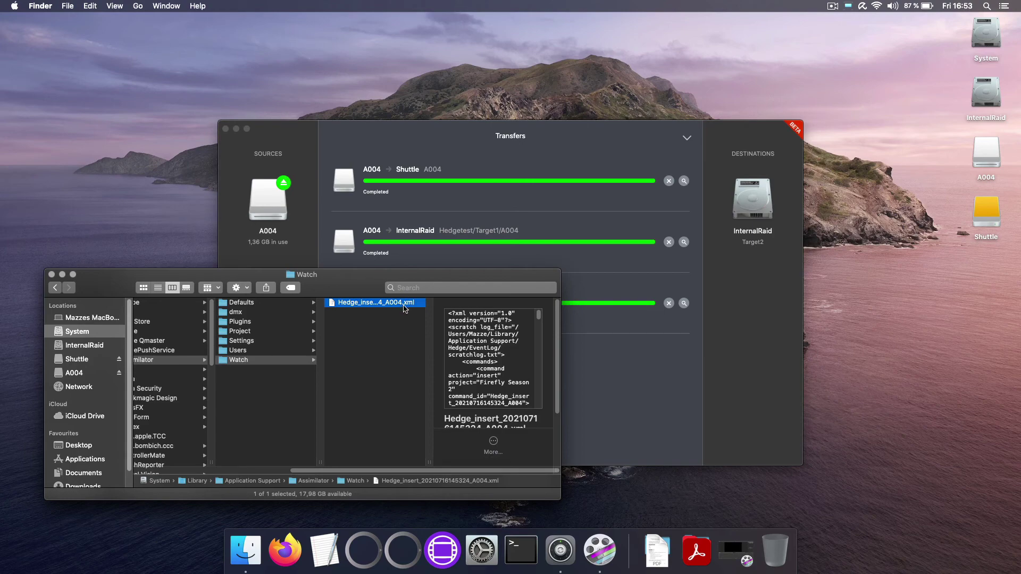
pyautogui.click(398, 139)
# Review Hedge's SCRATCH integration preferences, then return to the Watch folder in Finder
pyautogui.click(37, 6)
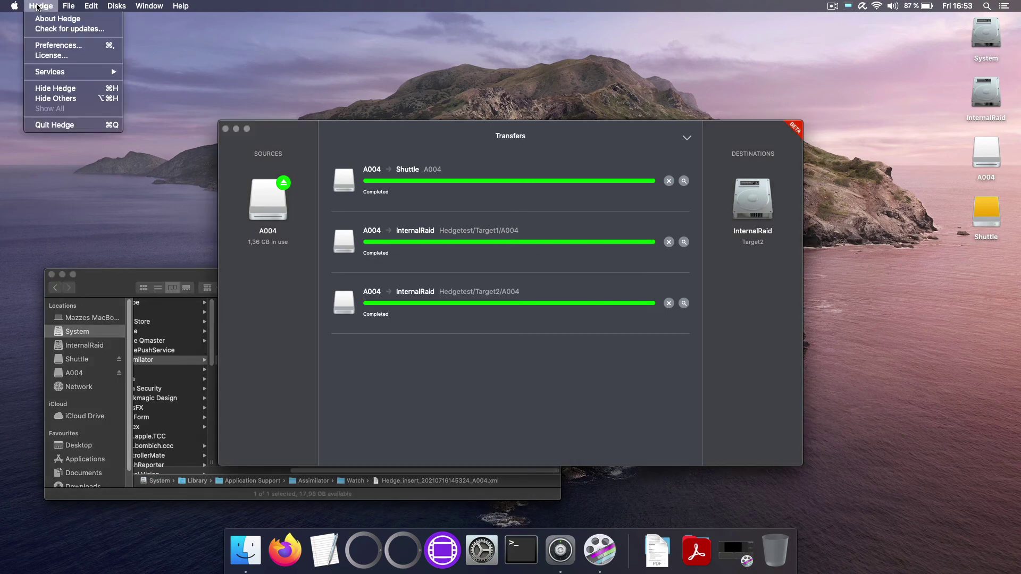
pyautogui.click(63, 45)
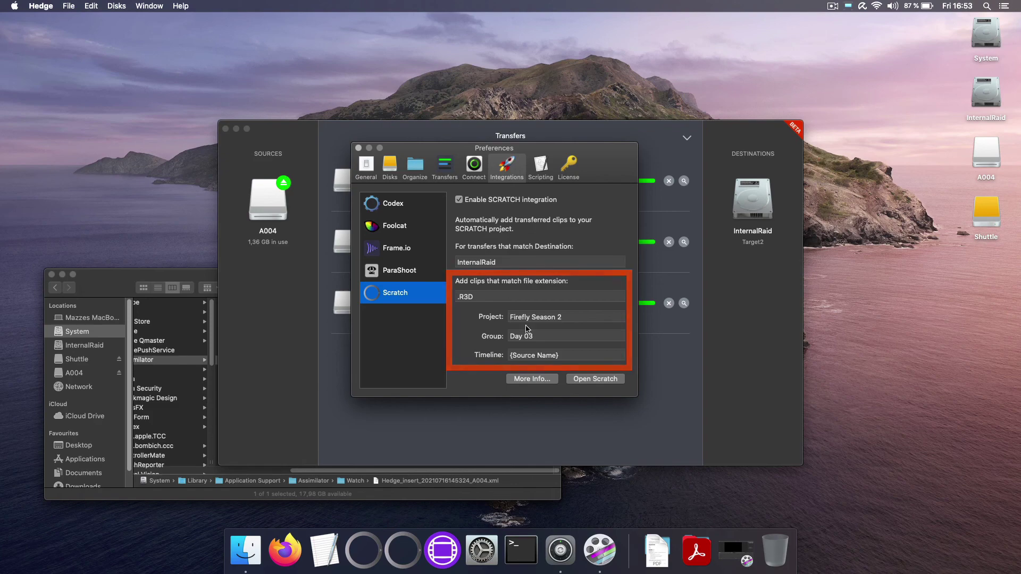
pyautogui.click(360, 149)
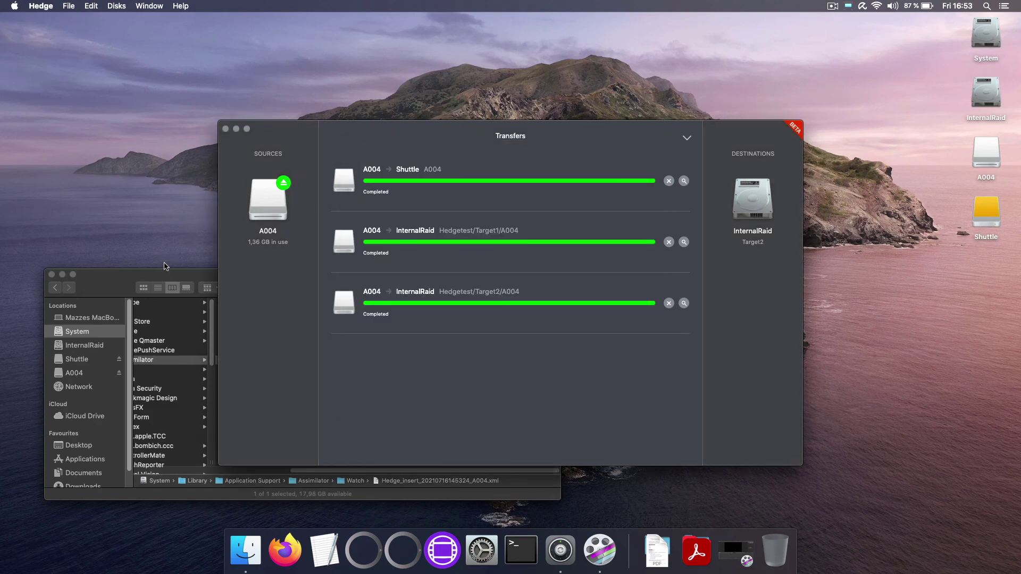
pyautogui.click(162, 277)
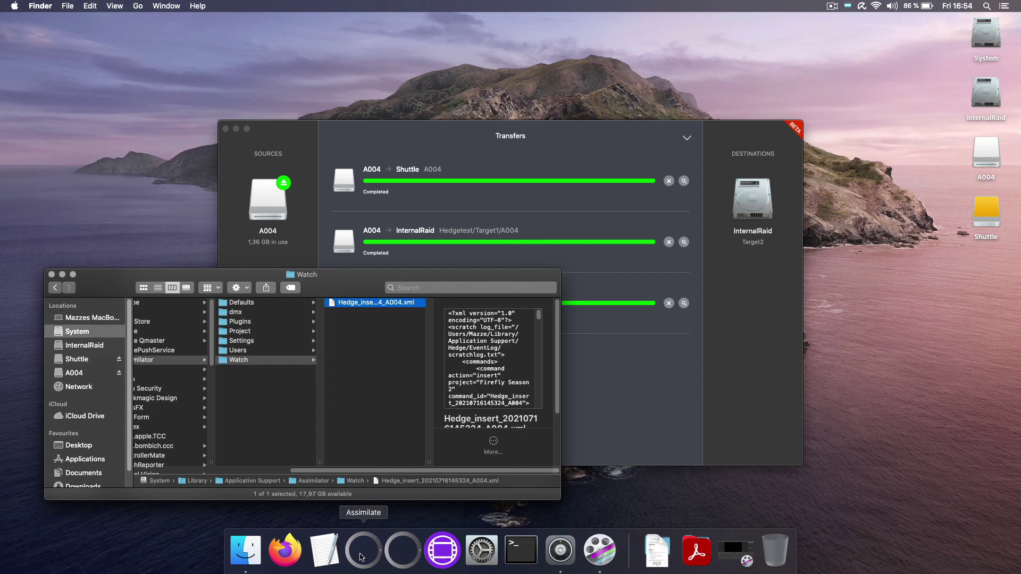
# Relaunch Assimilate SCRATCH from the Dock and bring its start screen to the front
pyautogui.click(360, 557)
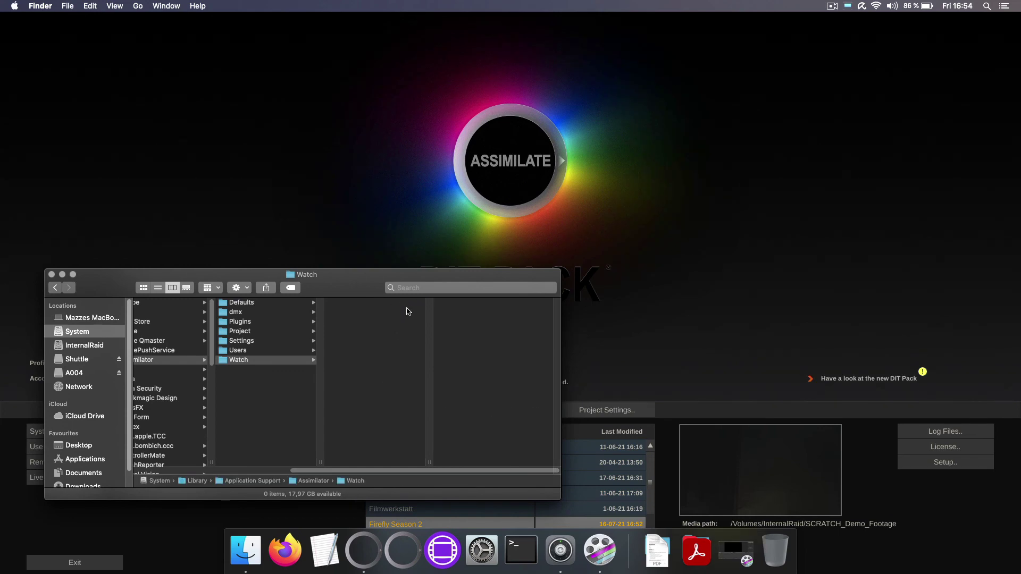
pyautogui.click(665, 306)
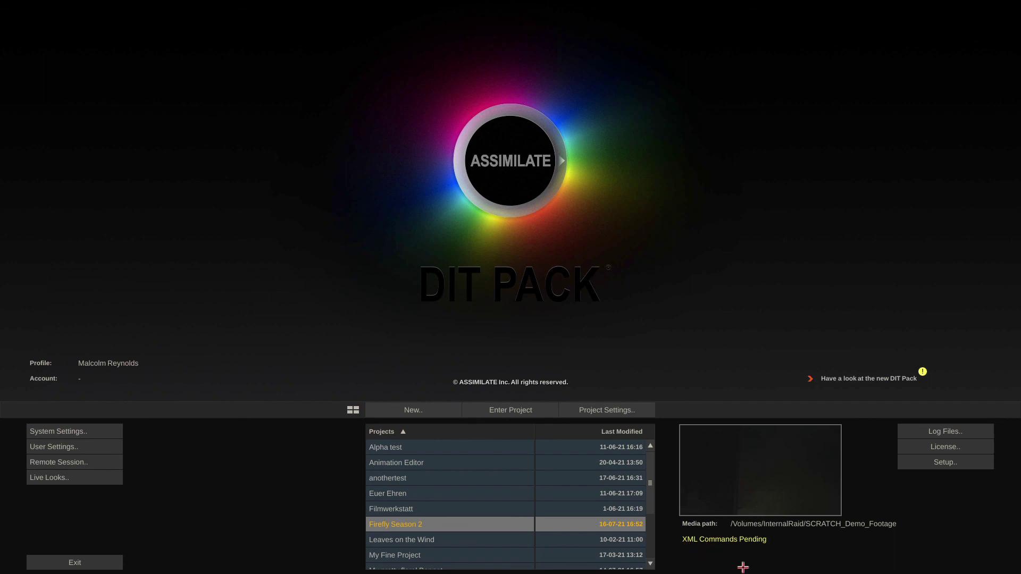
# Enter Firefly Season 2 to confirm the three clips in the A004 timeline, then close it
pyautogui.click(508, 410)
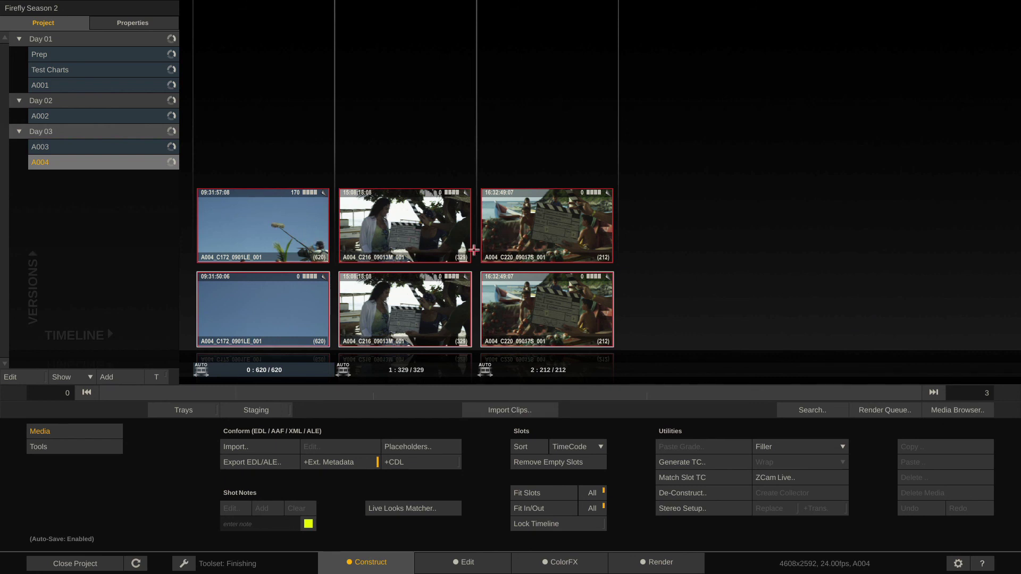
pyautogui.click(88, 568)
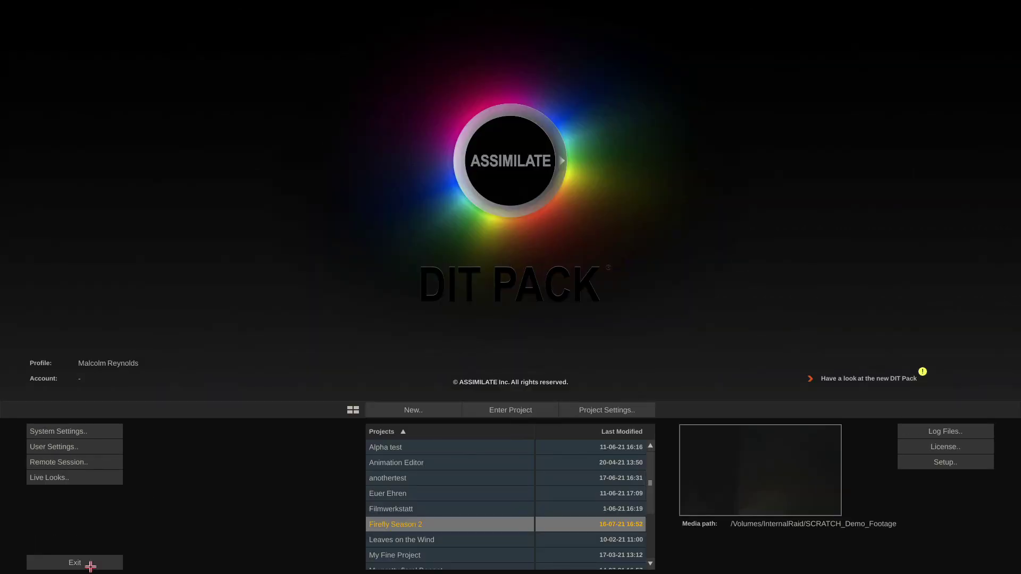